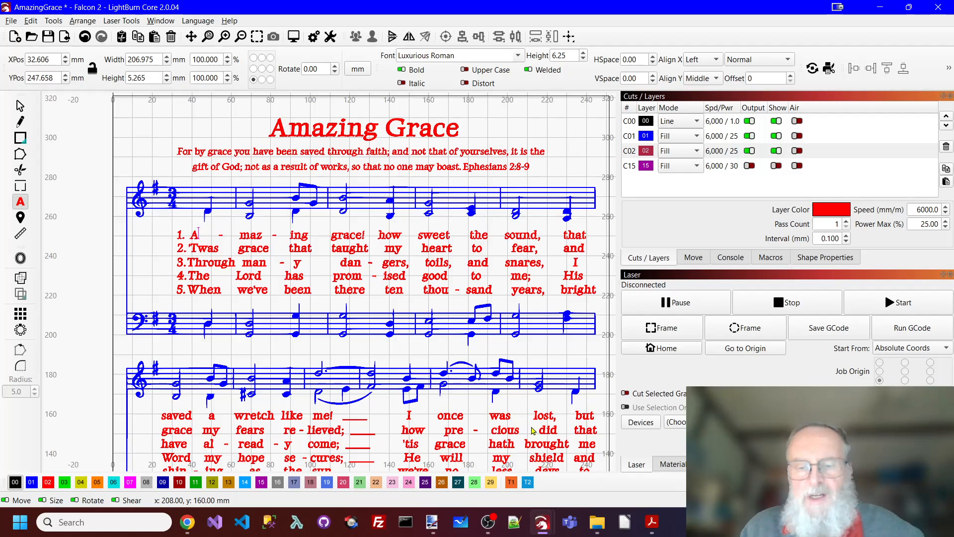
# Step: In the untitled project, trace the Amazing Grace sheet music image with Sketch Trace enabled
pyautogui.moveTo(543, 521)
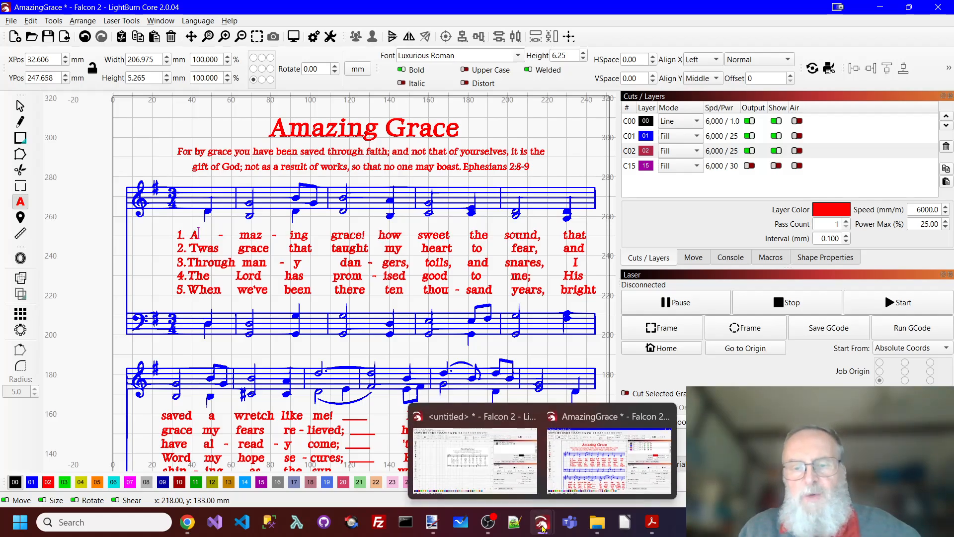
pyautogui.click(497, 470)
pyautogui.click(436, 224)
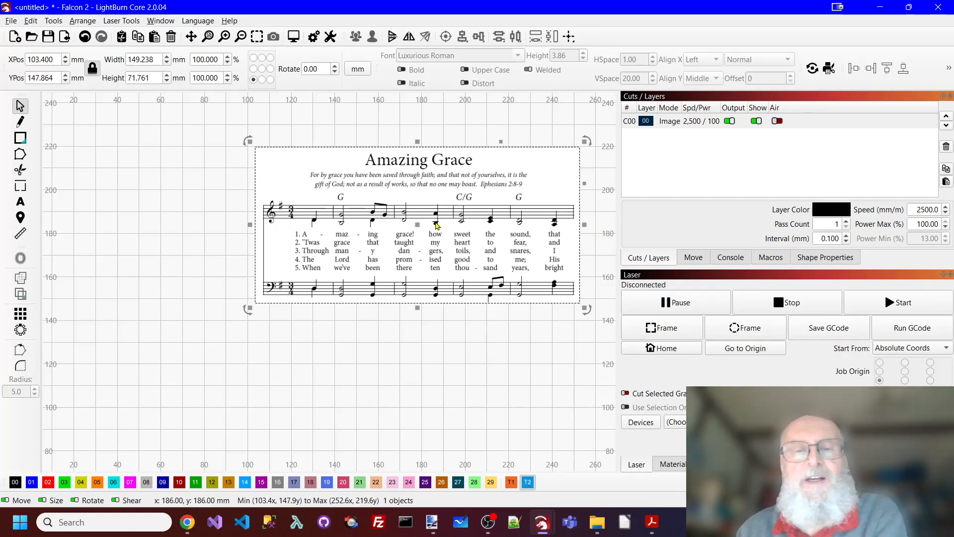
pyautogui.rightClick(436, 223)
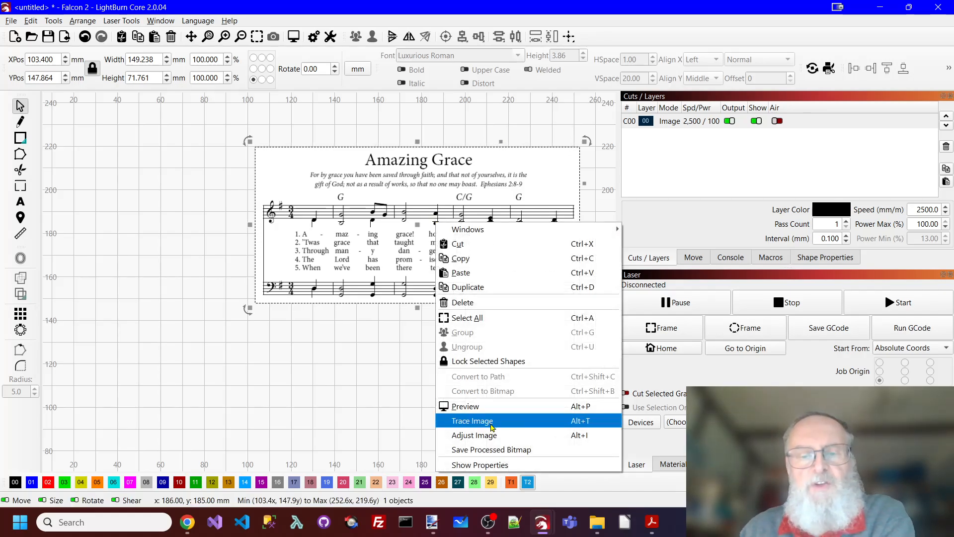
pyautogui.click(472, 420)
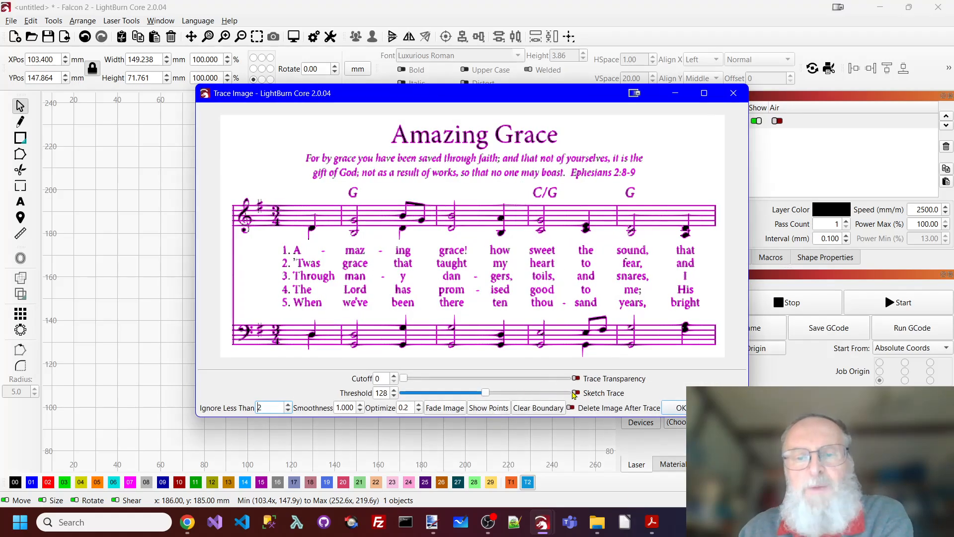
pyautogui.click(576, 393)
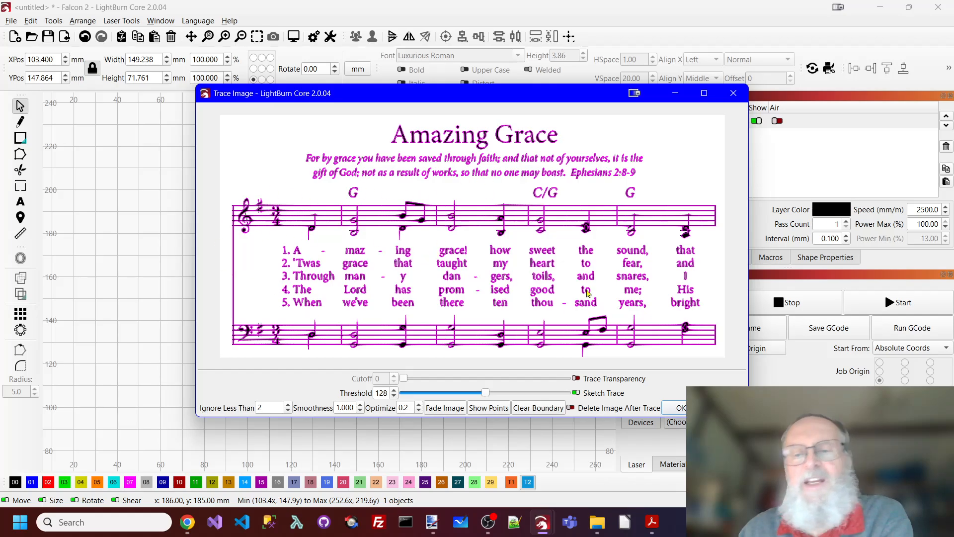
pyautogui.click(681, 409)
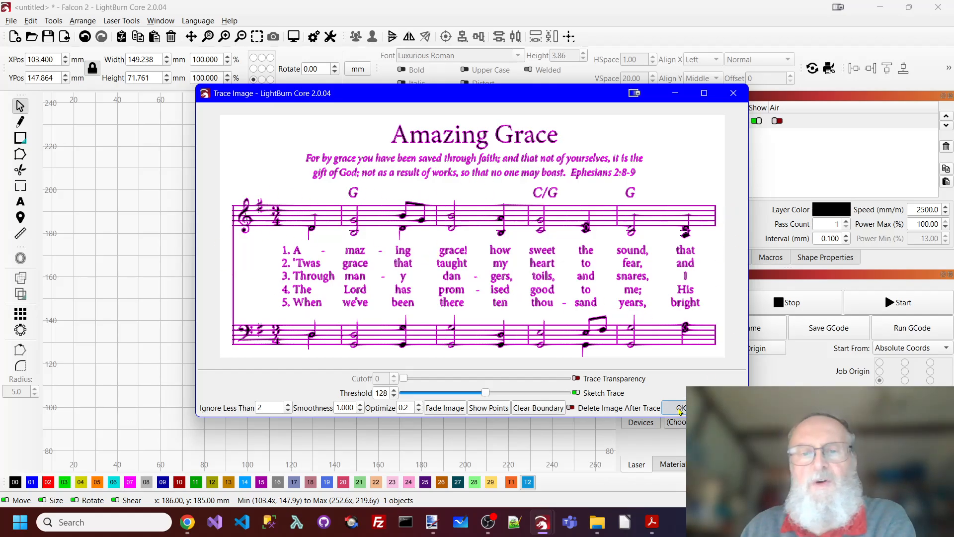
# Step: Move the traced sheet music below the original image and assign it to black layer 00
pyautogui.moveTo(419, 226); pyautogui.dragTo(421, 399)
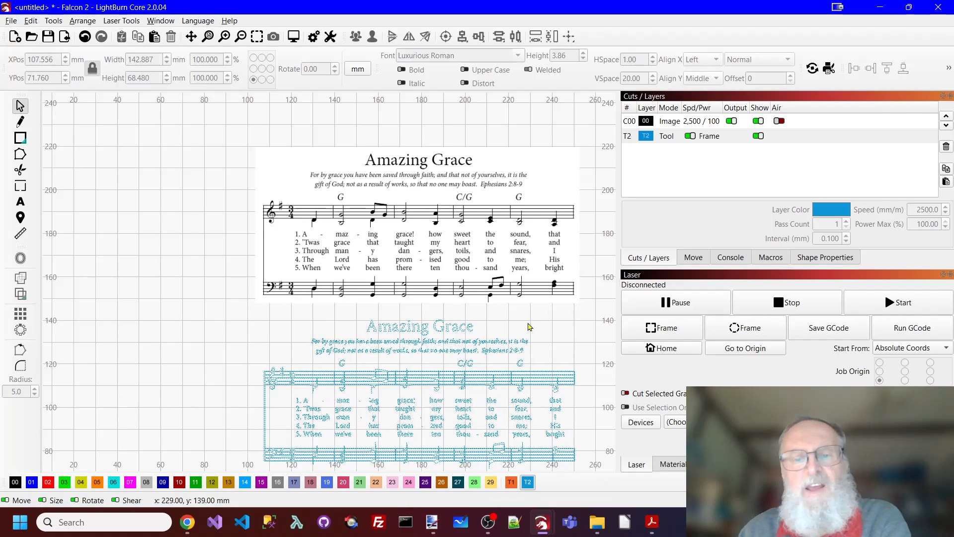
pyautogui.scroll(1, 530, 328)
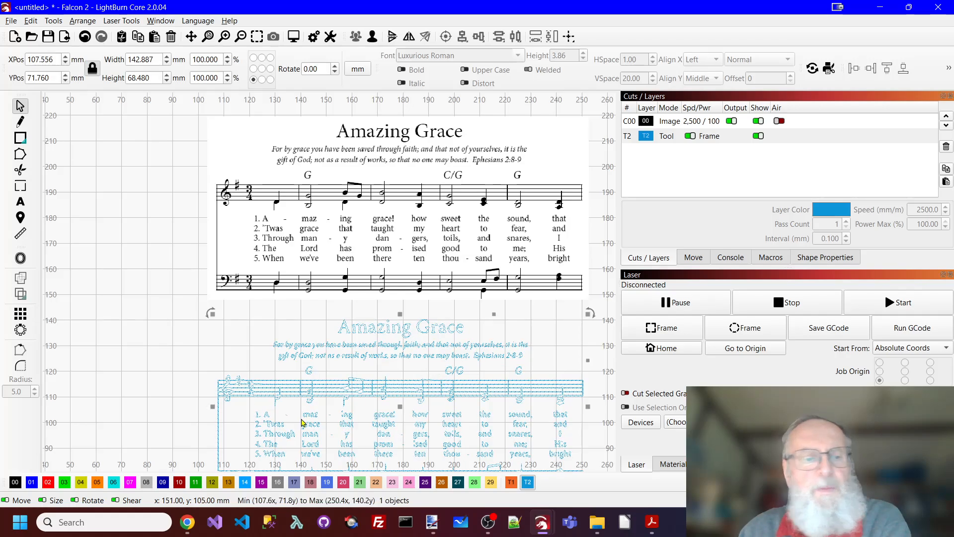
pyautogui.click(15, 483)
pyautogui.click(83, 313)
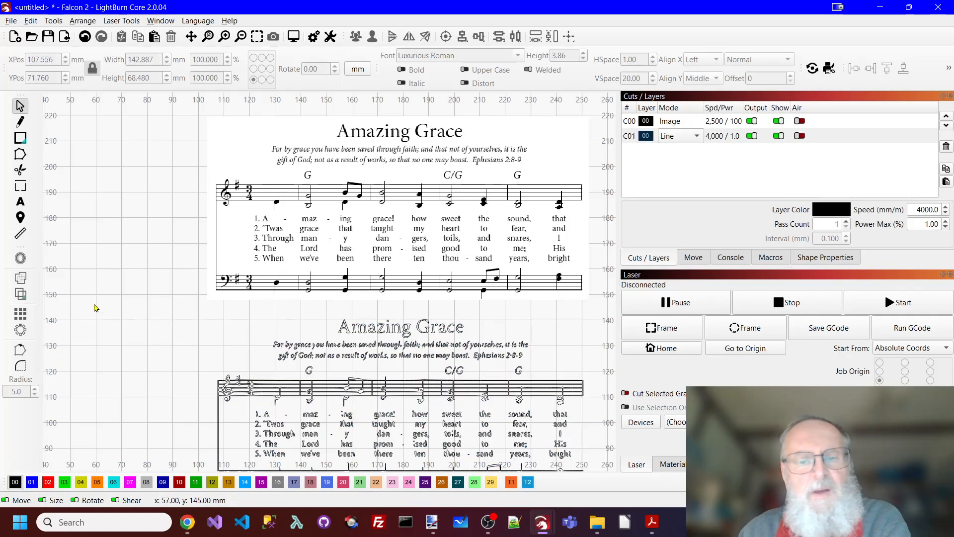
# Step: Examine the traced title, scripture lines and staff notes up close and compare them with the original image
pyautogui.scroll(2, 578, 343)
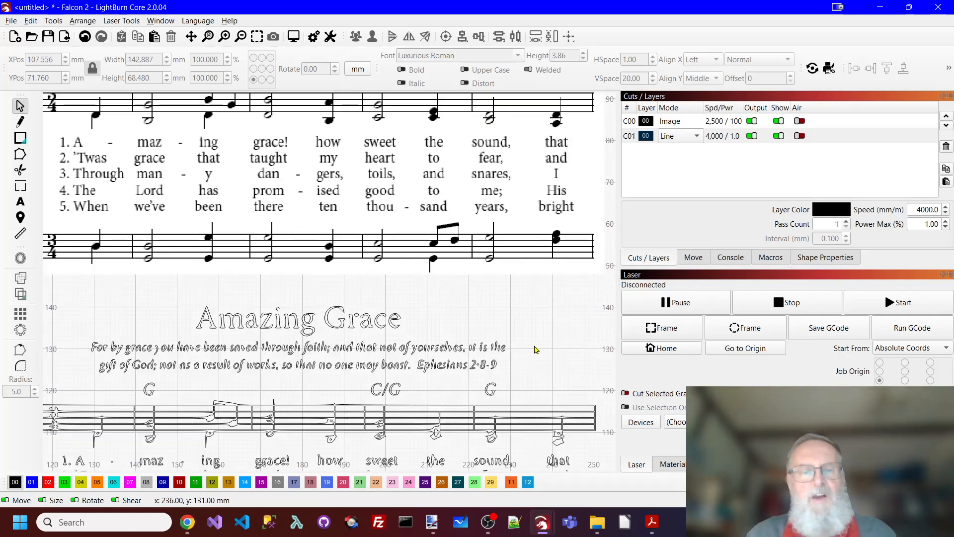
pyautogui.scroll(3, 264, 326)
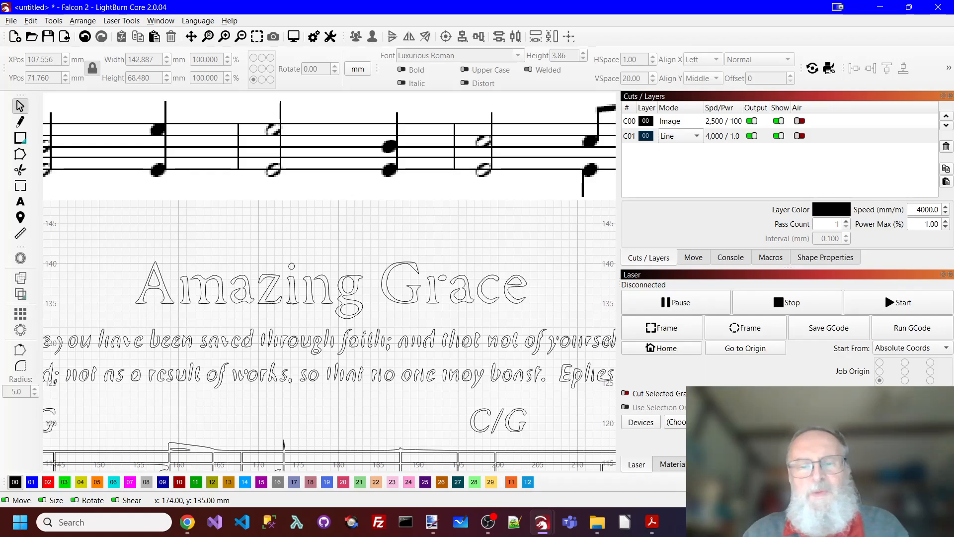
pyautogui.scroll(-1, 291, 308)
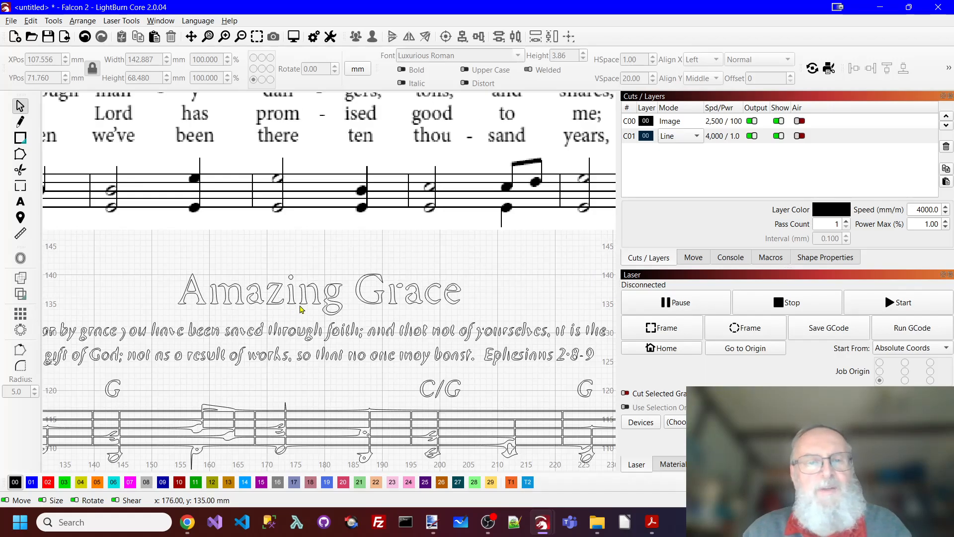
pyautogui.scroll(-2, 348, 348)
pyautogui.scroll(1, 356, 354)
pyautogui.scroll(2, 356, 354)
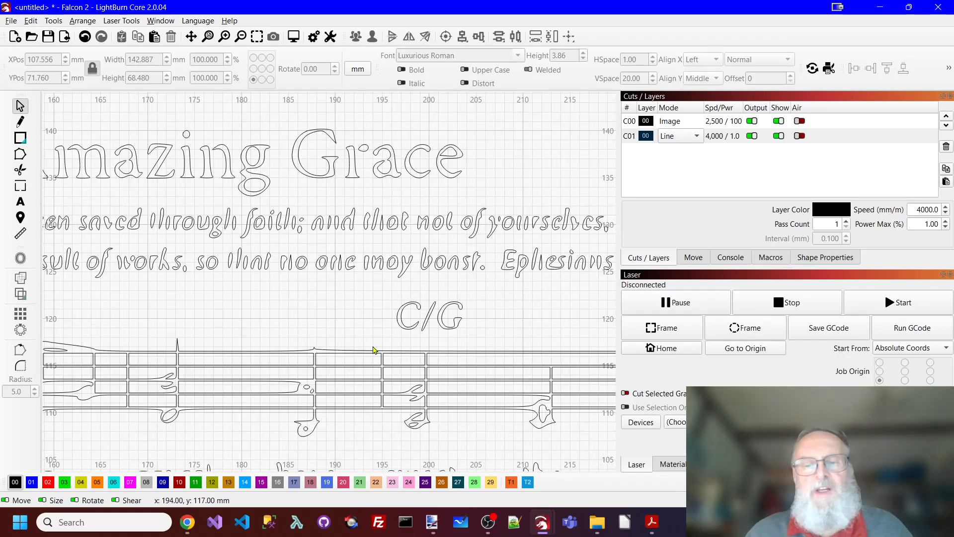
pyautogui.scroll(-4, 372, 357)
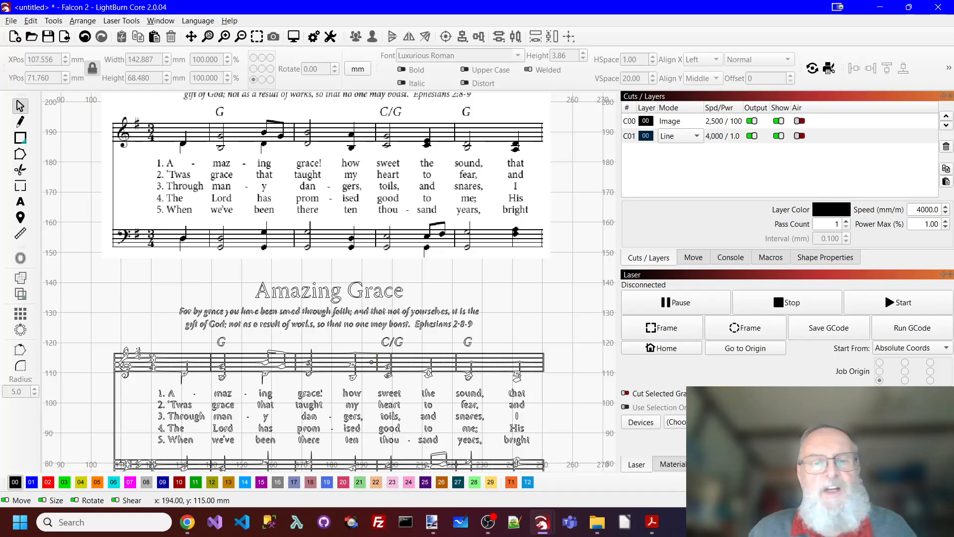
pyautogui.scroll(1, 373, 365)
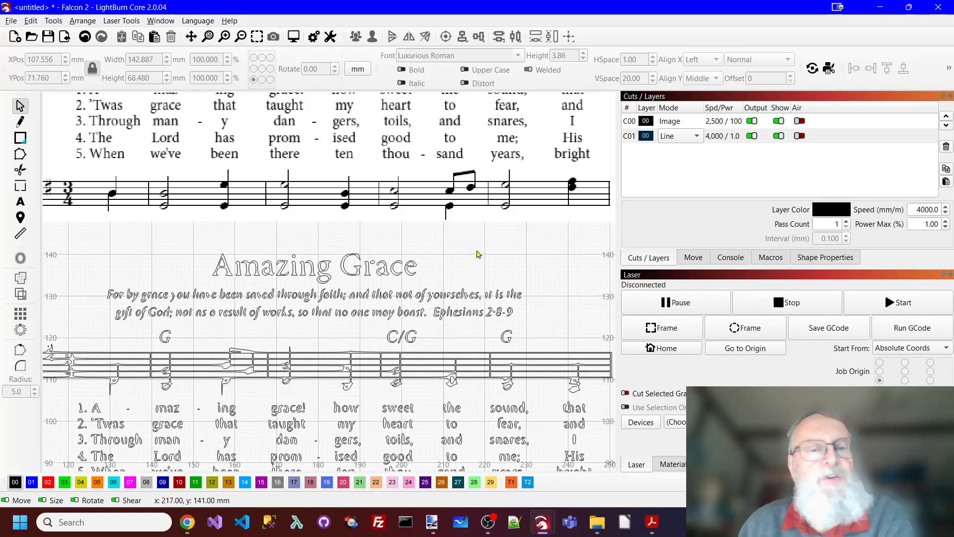
# Step: Ungroup the traced sheet music into separate shapes
pyautogui.click(386, 271)
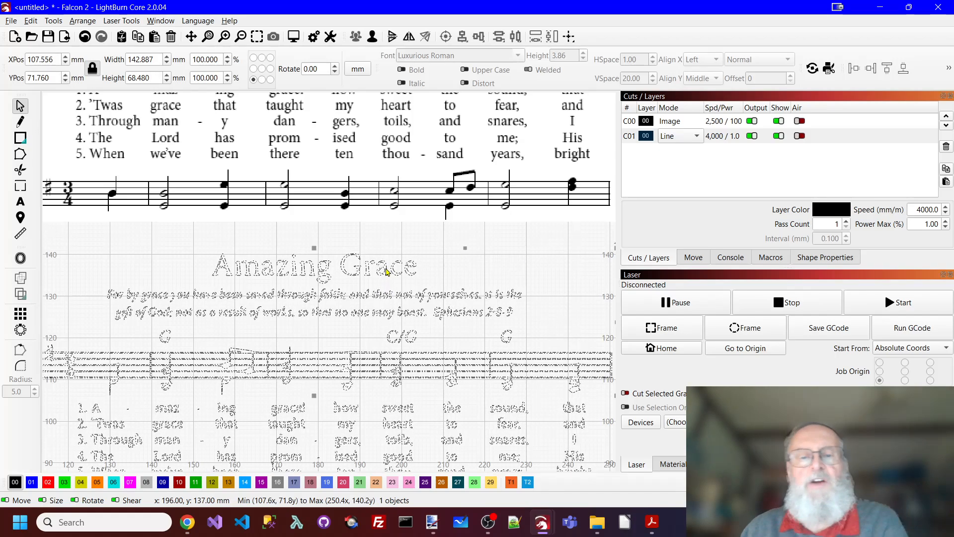
pyautogui.rightClick(386, 271)
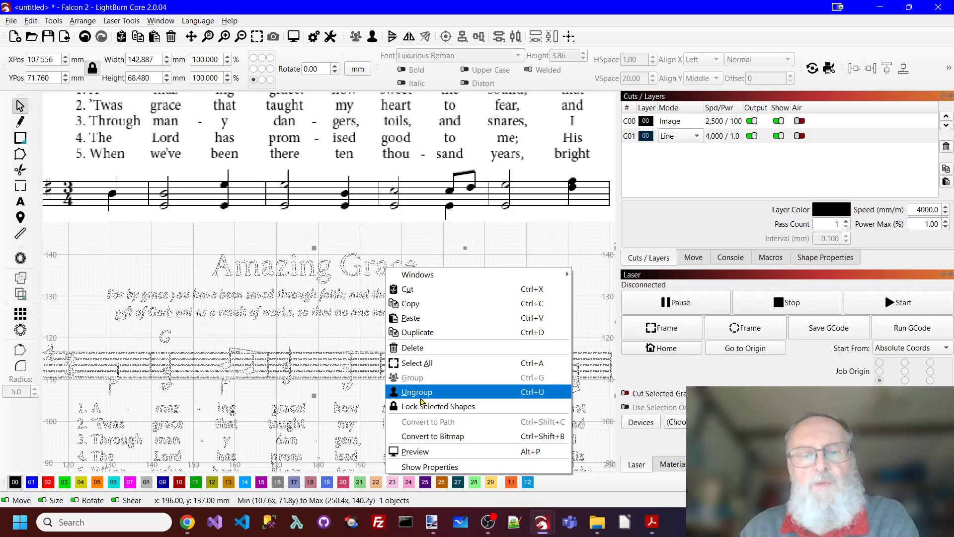
pyautogui.click(398, 392)
pyautogui.click(456, 258)
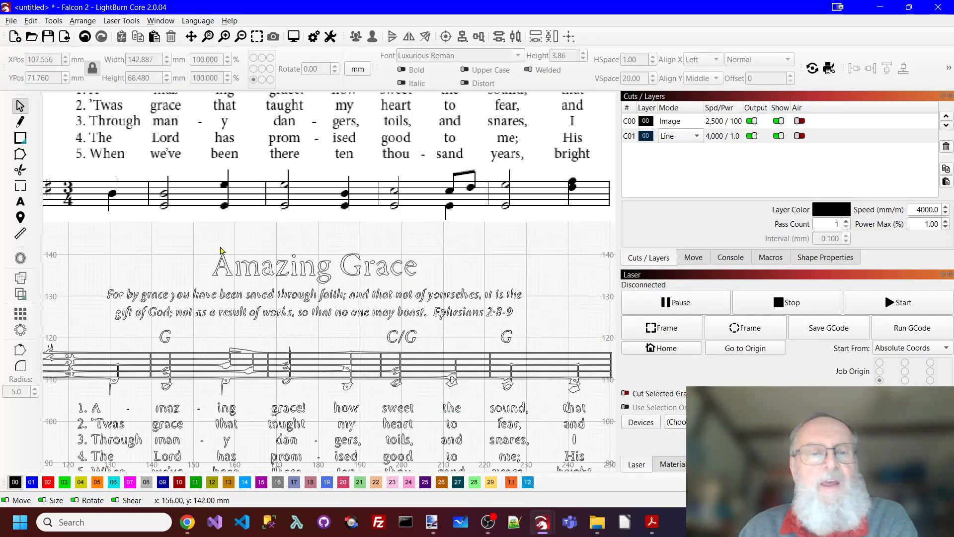
# Step: Group the traced "Amazing Grace" title letters and assign the group to tool layer T2
pyautogui.moveTo(200, 246); pyautogui.dragTo(449, 291)
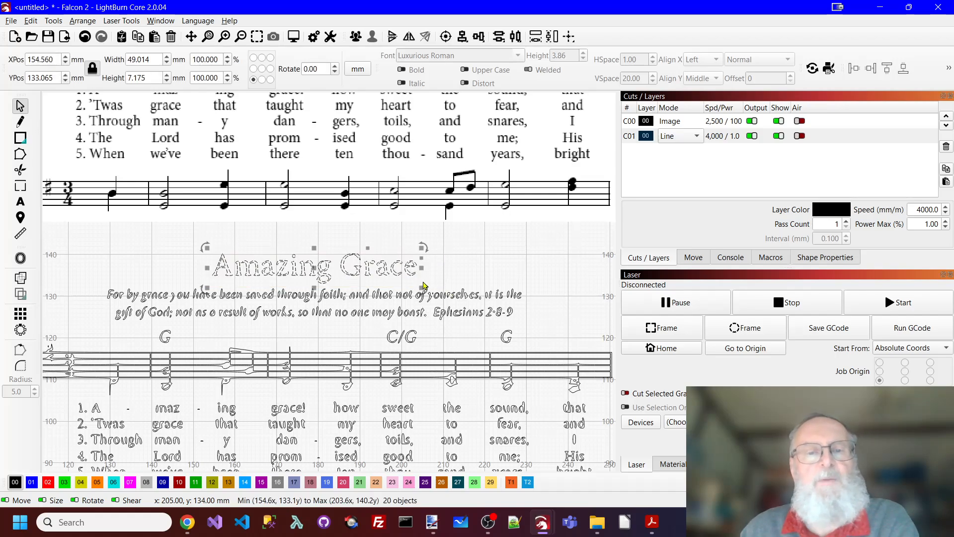
pyautogui.rightClick(377, 267)
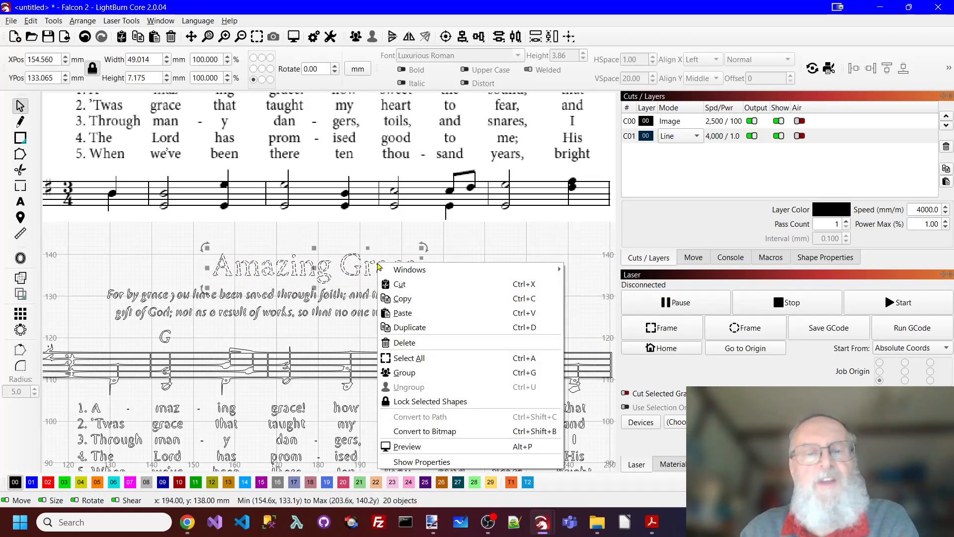
pyautogui.click(405, 373)
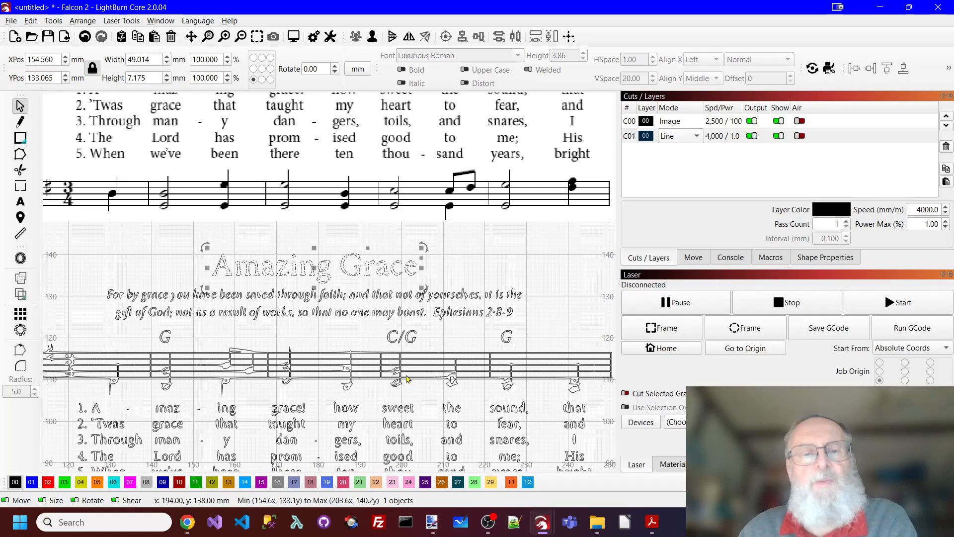
pyautogui.click(528, 482)
pyautogui.click(551, 265)
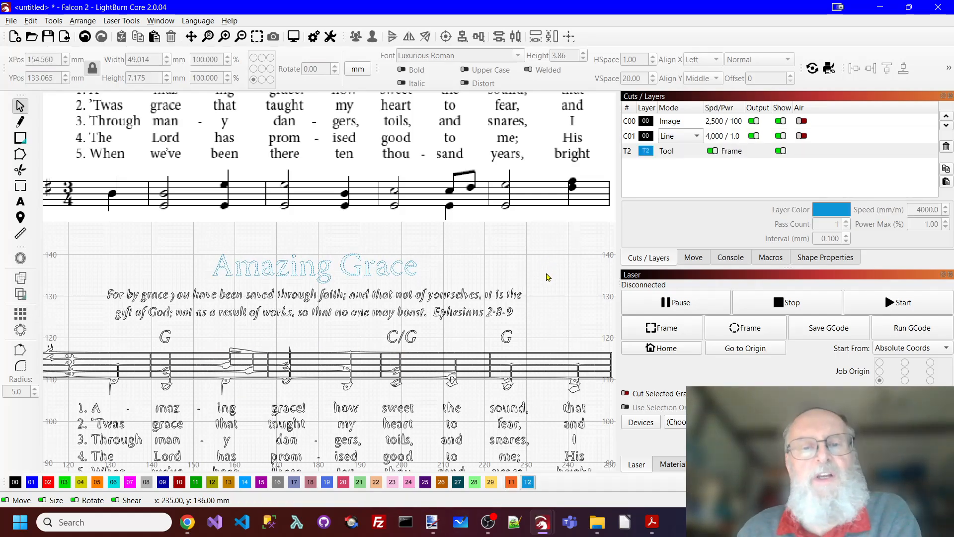
# Step: Add the text "Amazing Grace" in Luxurious Roman left of the traced music and assign it to blue layer 01
pyautogui.scroll(-2, 547, 276)
pyautogui.scroll(-1, 547, 278)
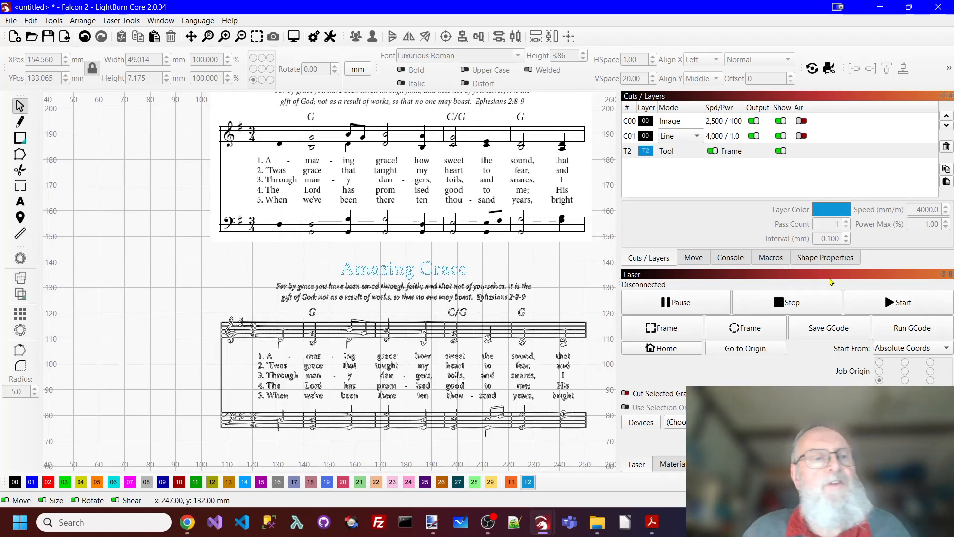
pyautogui.click(19, 202)
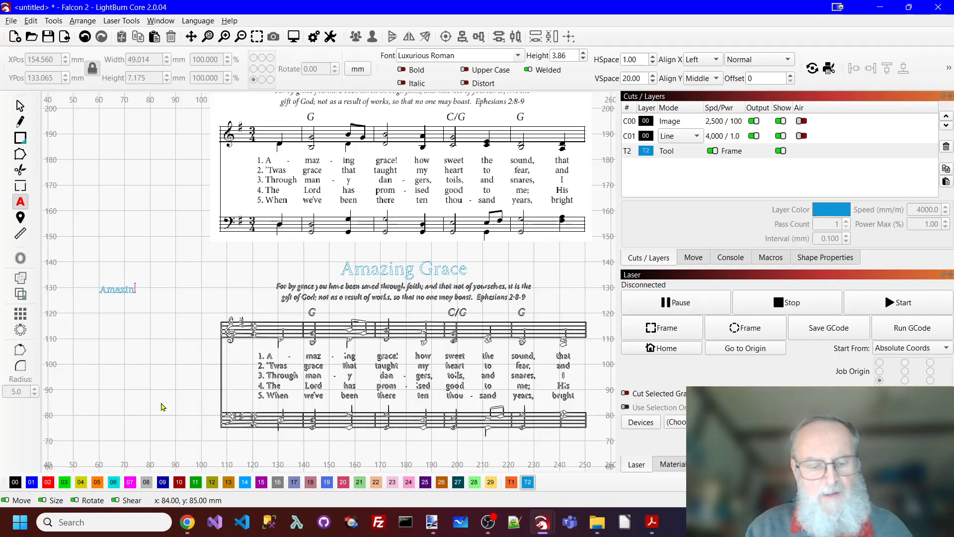
pyautogui.write('Amazing Grace')
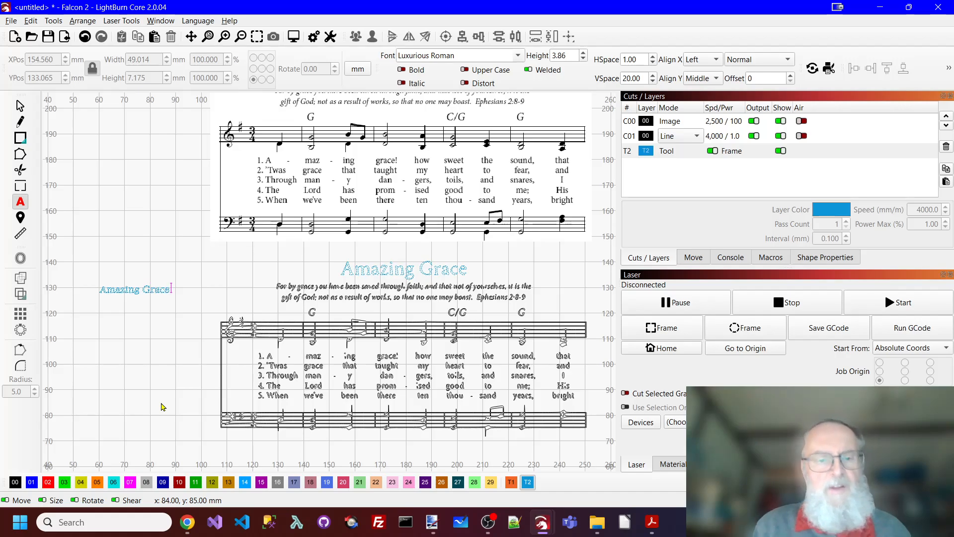
pyautogui.click(20, 105)
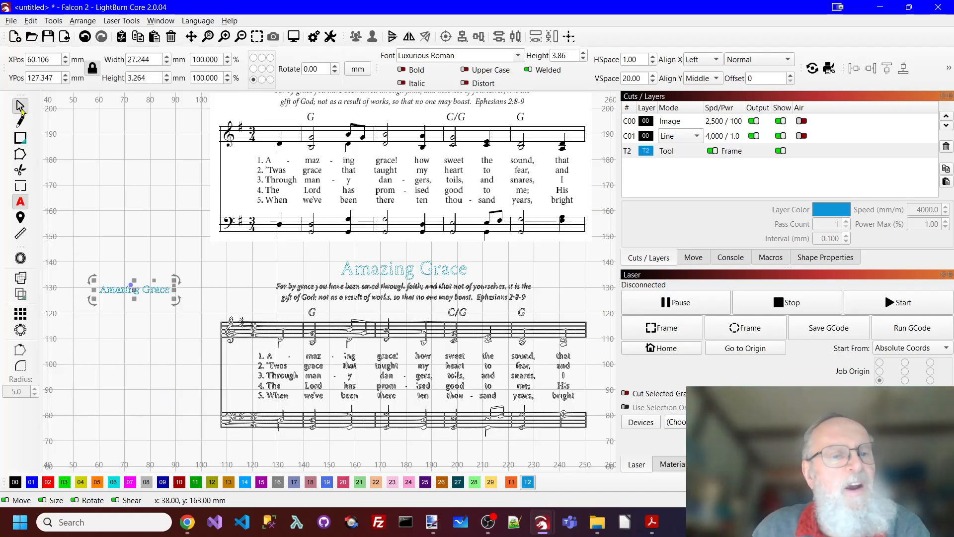
pyautogui.click(32, 482)
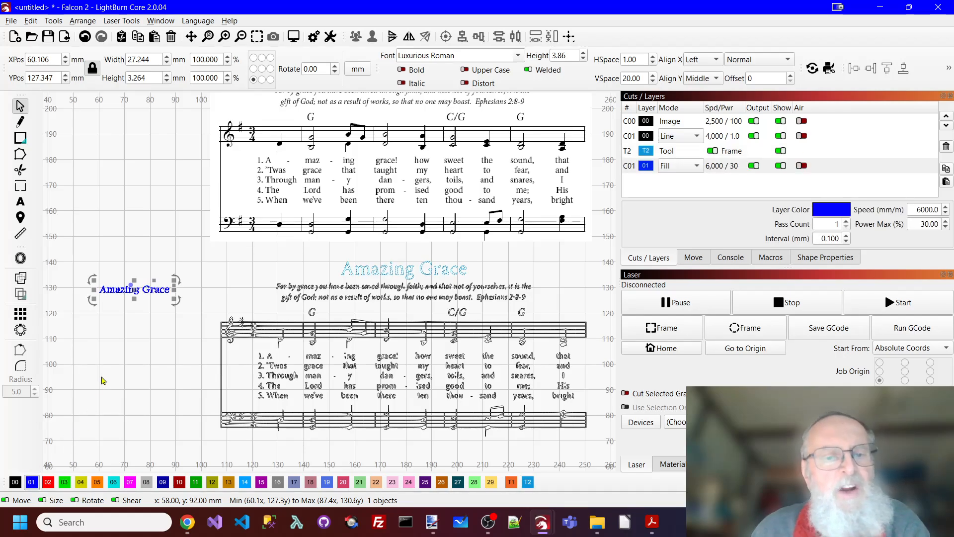
# Step: Set the blue title text's width to 49.014 mm to match the traced title, keeping its proportions
pyautogui.scroll(1, 105, 376)
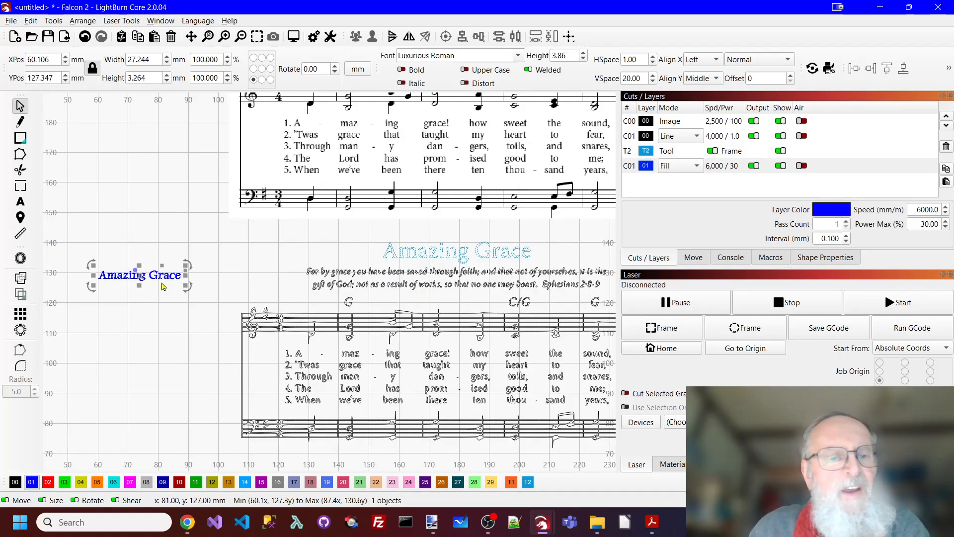
pyautogui.click(427, 254)
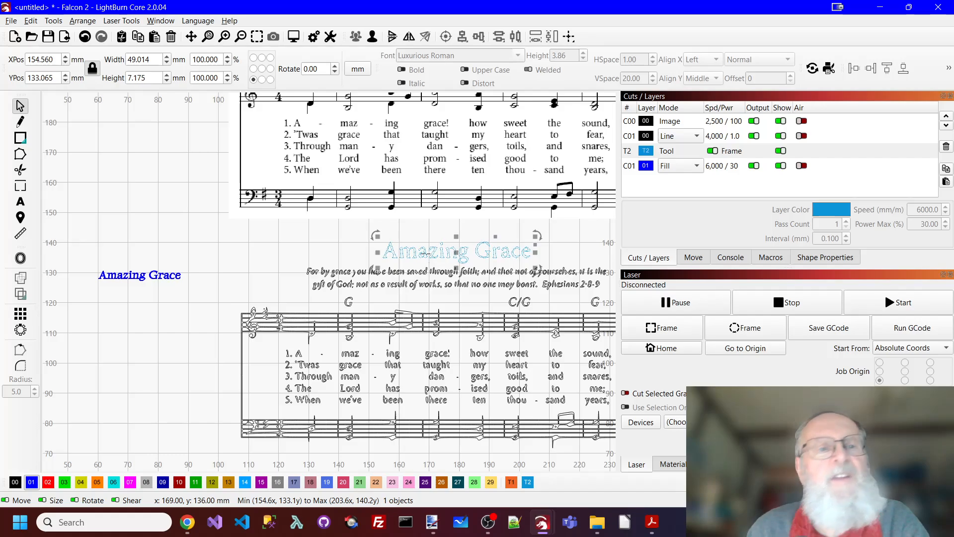
pyautogui.moveTo(158, 60); pyautogui.dragTo(127, 60)
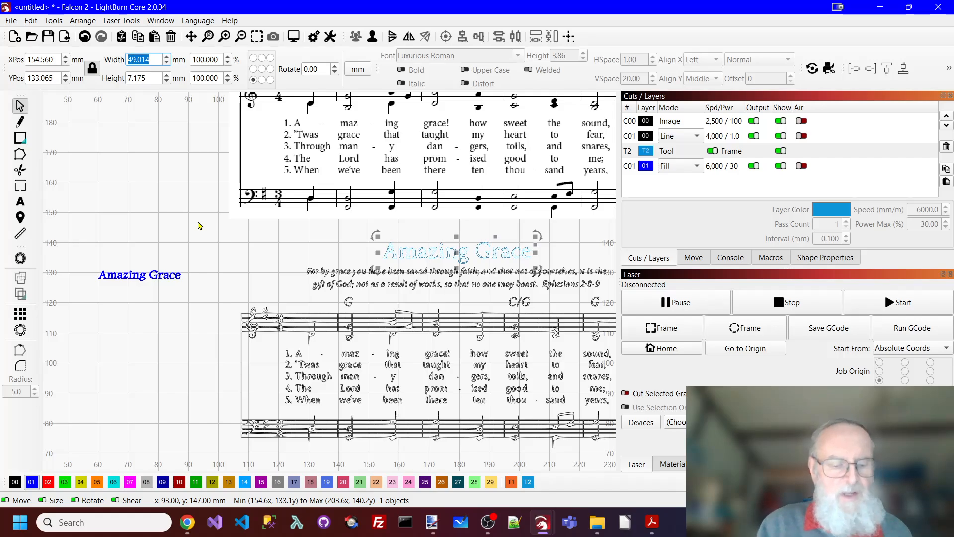
pyautogui.click(155, 275)
pyautogui.moveTo(149, 60); pyautogui.dragTo(119, 60)
pyautogui.write('49.014')
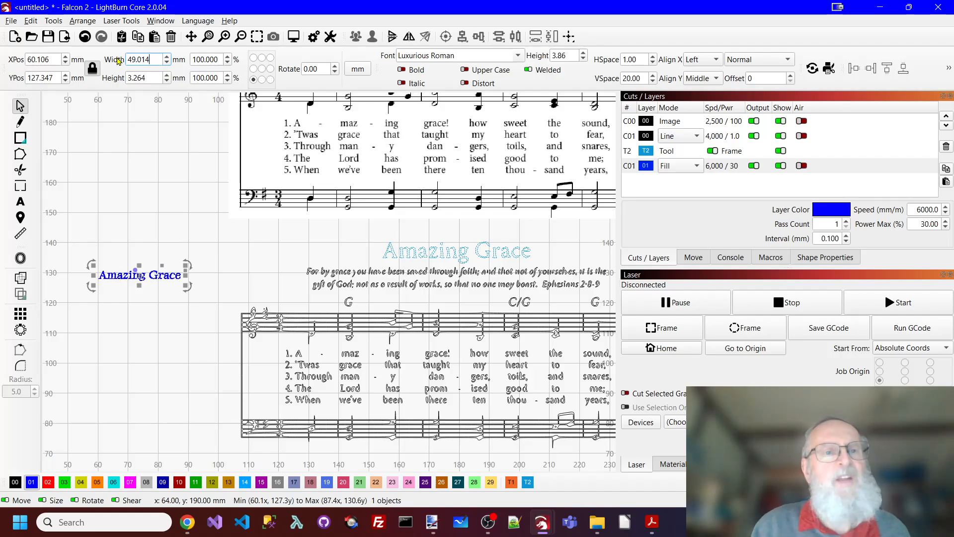
pyautogui.press('Tab')
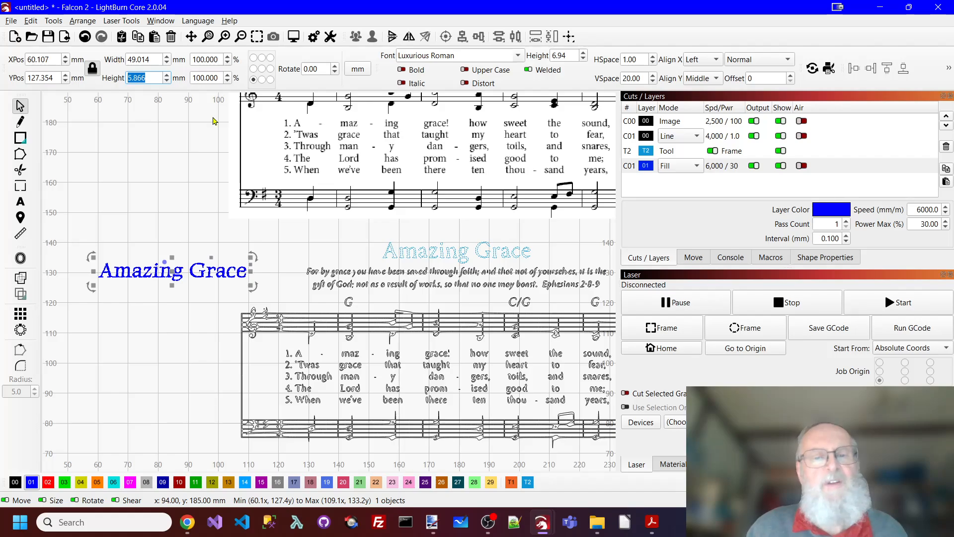
# Step: Move the blue title text up slightly and align its centre with the traced title's centre
pyautogui.moveTo(173, 272); pyautogui.dragTo(178, 247)
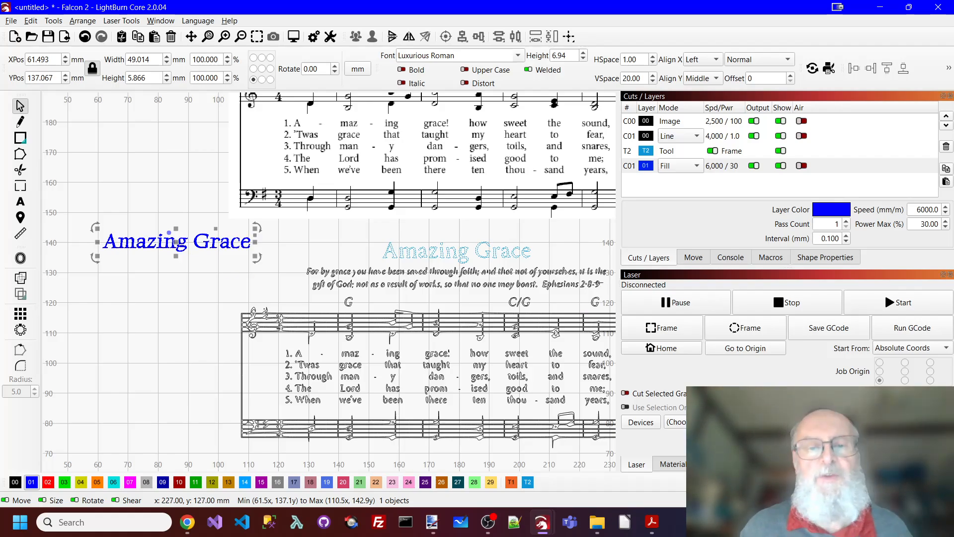
pyautogui.keyDown('shift'); pyautogui.click(502, 257); pyautogui.keyUp('shift')
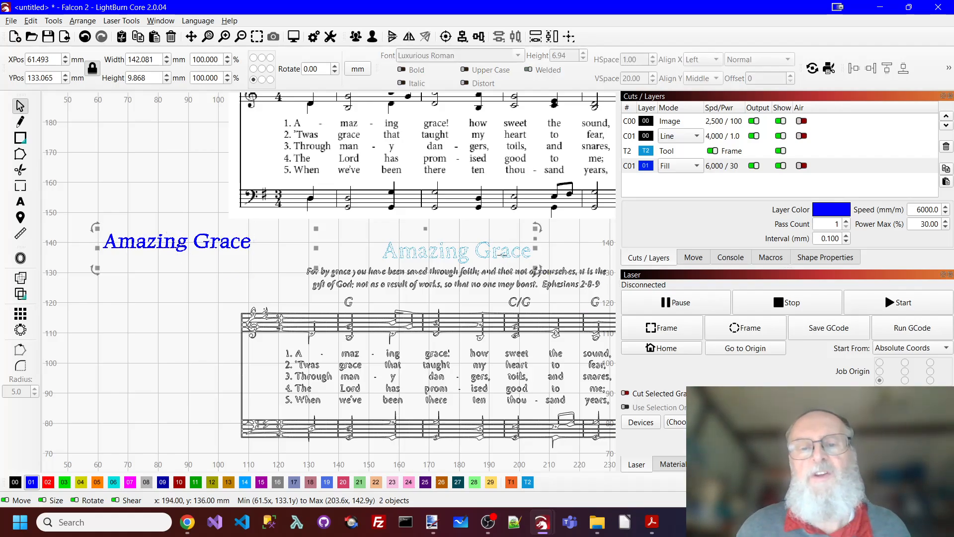
pyautogui.click(446, 36)
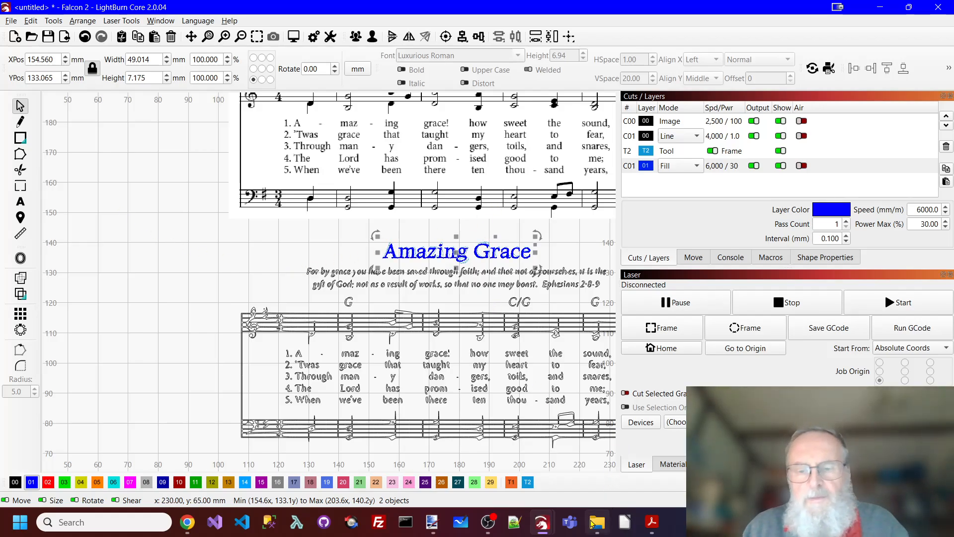
# Step: Switch to the Amazing Grace PDF in Acrobat, copy the two-line Ephesians 2:8-9 verse below the title, and return to LightBurn
pyautogui.click(650, 530)
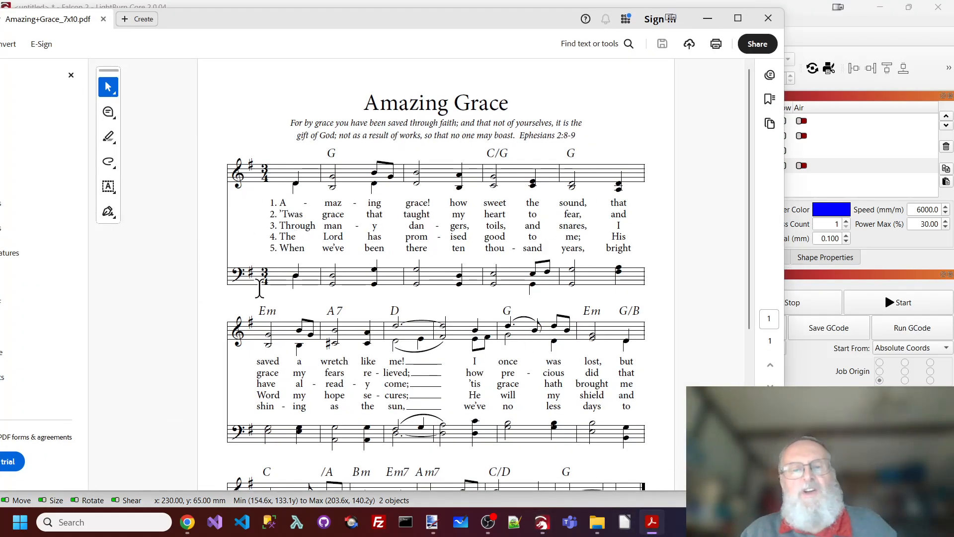
pyautogui.moveTo(289, 122); pyautogui.dragTo(571, 133)
pyautogui.hotkey('ctrl', 'c')
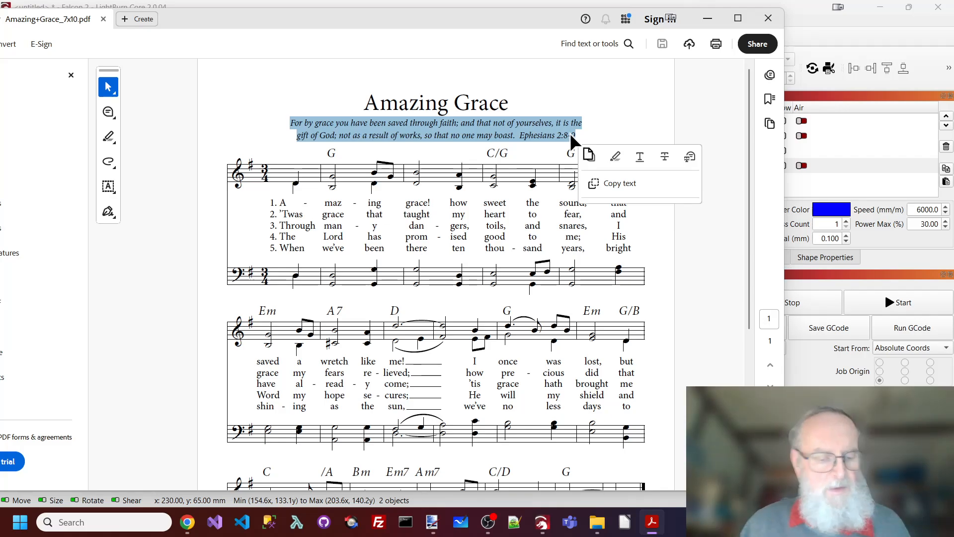
pyautogui.click(815, 21)
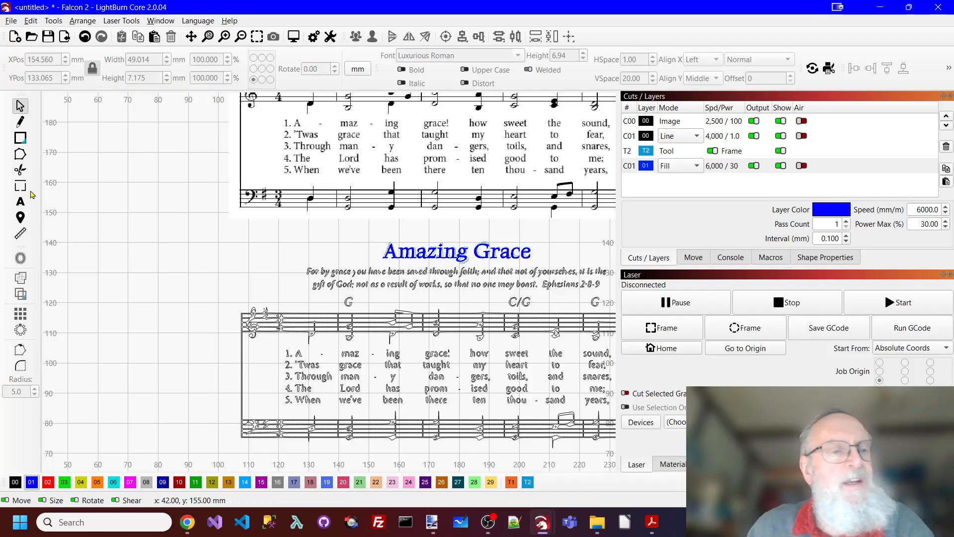
# Step: Paste the copied Ephesians verse as a new Luxurious Roman text object and move it below the traced music
pyautogui.click(21, 203)
pyautogui.click(108, 242)
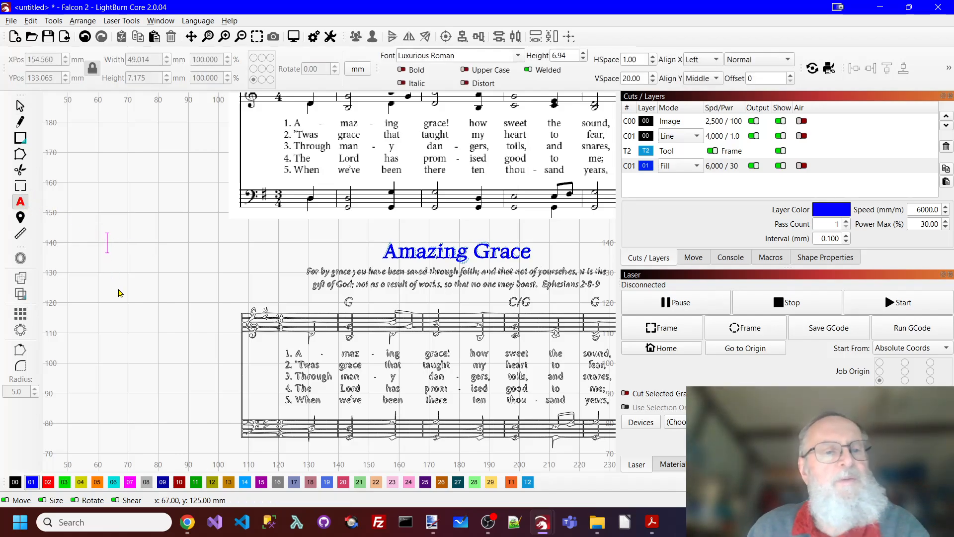
pyautogui.hotkey('ctrl', 'v')
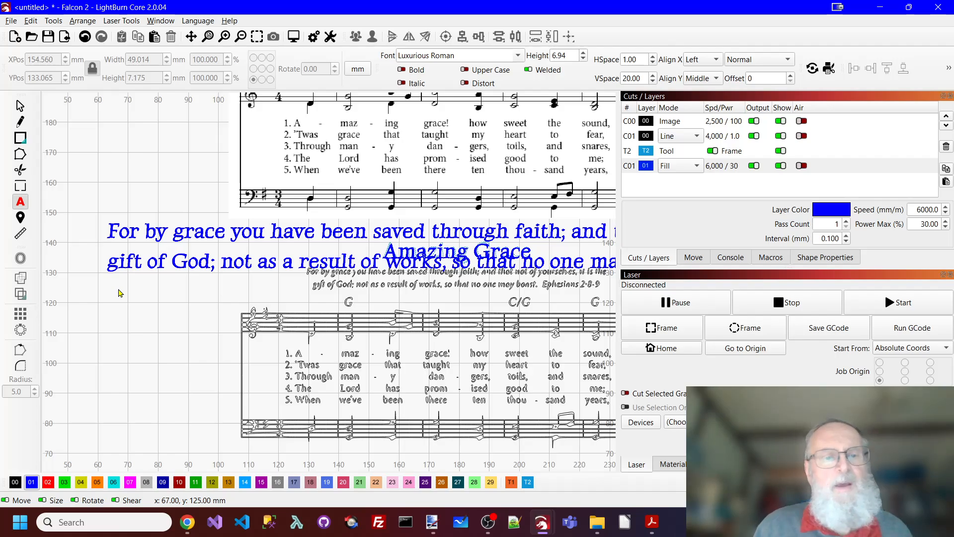
pyautogui.scroll(-1, 375, 242)
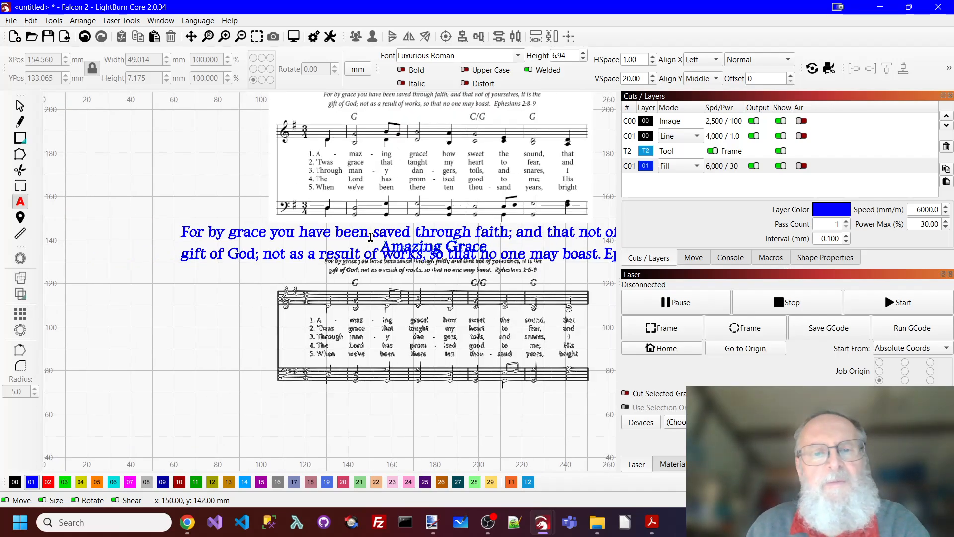
pyautogui.click(20, 105)
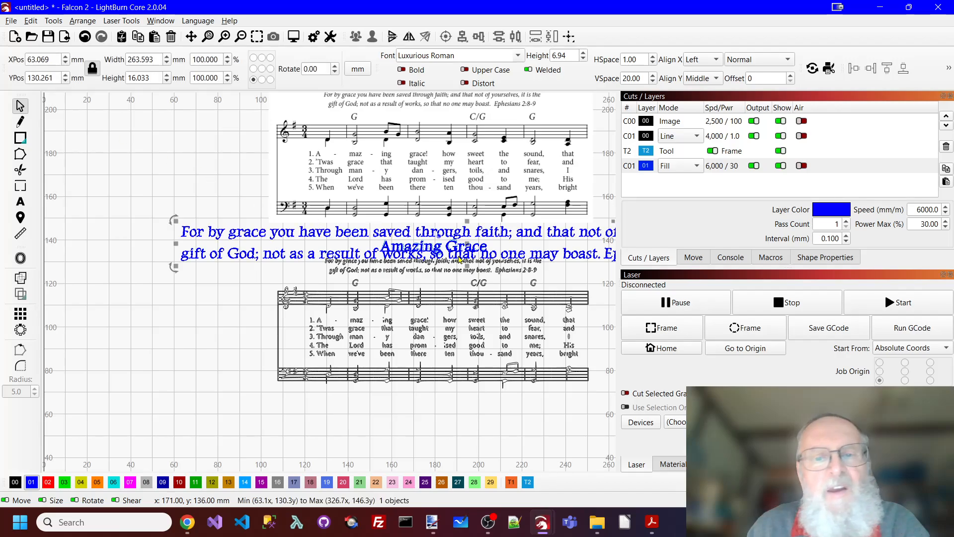
pyautogui.moveTo(467, 244); pyautogui.dragTo(355, 431)
pyautogui.click(185, 267)
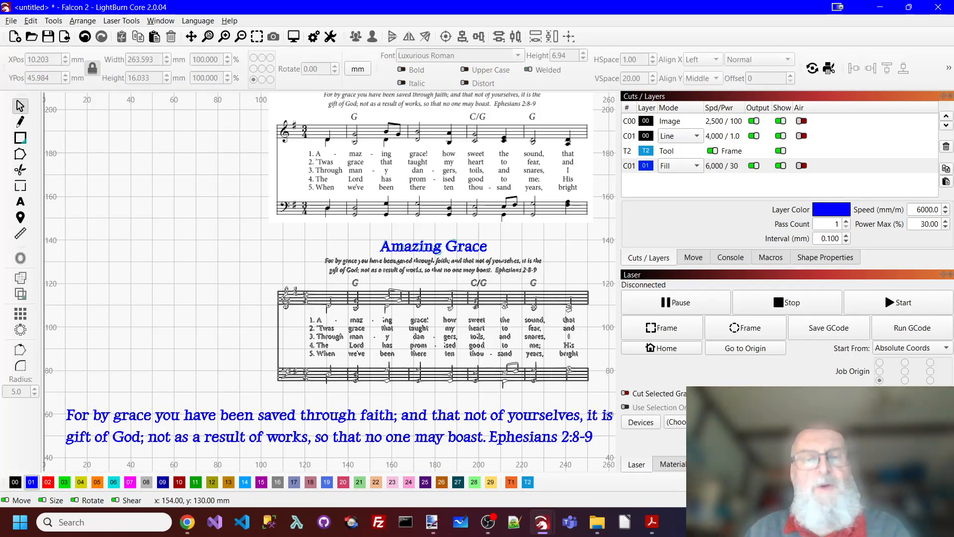
# Step: Group the traced two-line verse letters under the title and assign the group to tool layer T2
pyautogui.scroll(2, 565, 257)
pyautogui.scroll(1, 277, 249)
pyautogui.moveTo(208, 258); pyautogui.dragTo(582, 296)
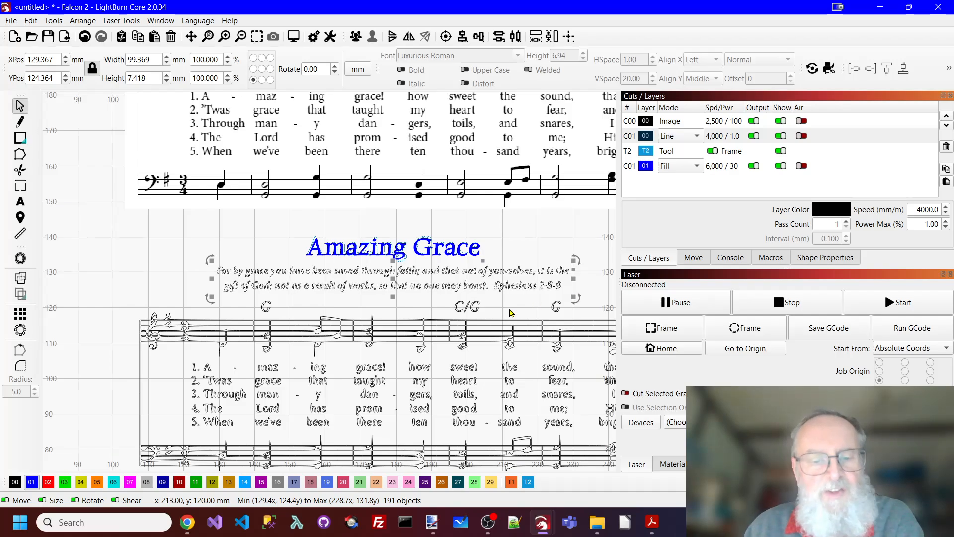
pyautogui.rightClick(351, 280)
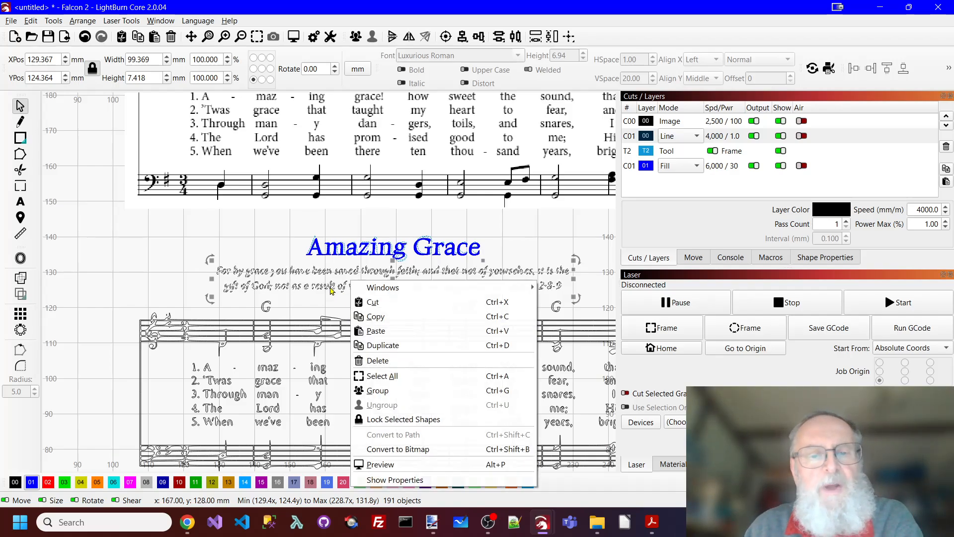
pyautogui.click(378, 390)
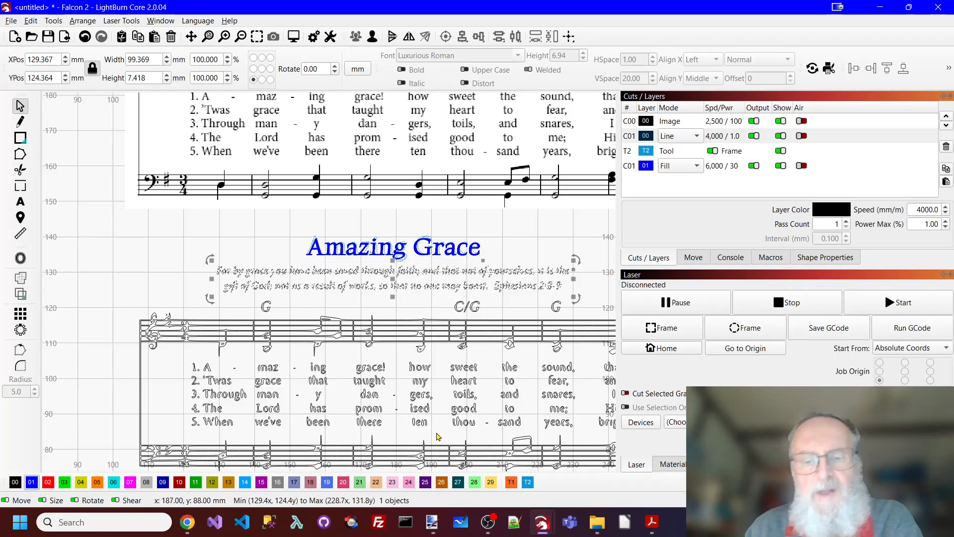
pyautogui.click(528, 481)
pyautogui.click(94, 217)
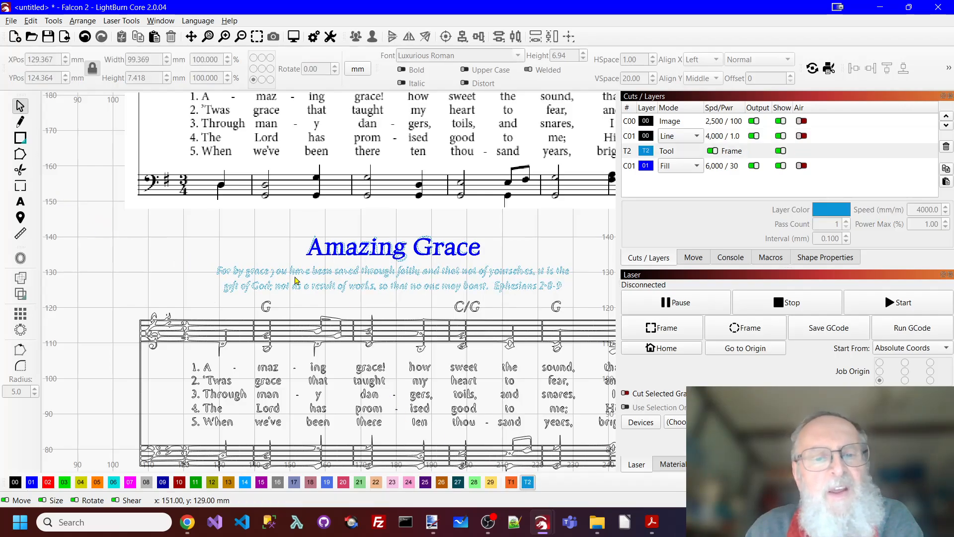
# Step: Select the traced verse group and copy its width value
pyautogui.moveTo(354, 288); pyautogui.dragTo(357, 289)
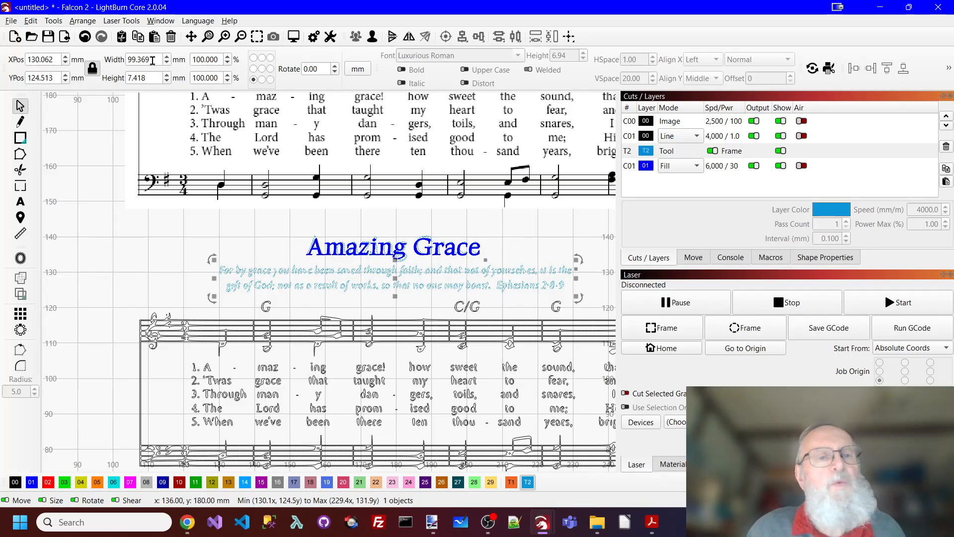
pyautogui.moveTo(153, 62); pyautogui.dragTo(108, 56)
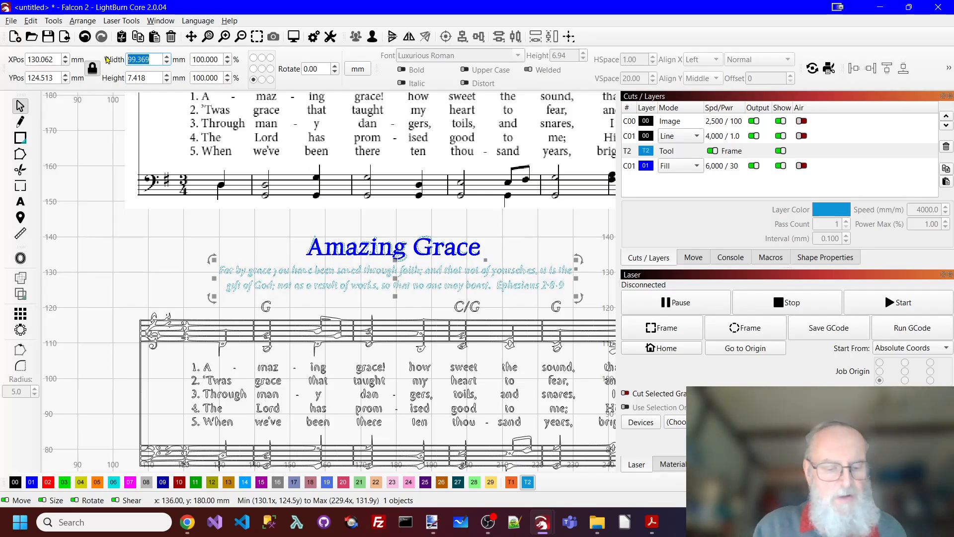
pyautogui.scroll(-2, 527, 272)
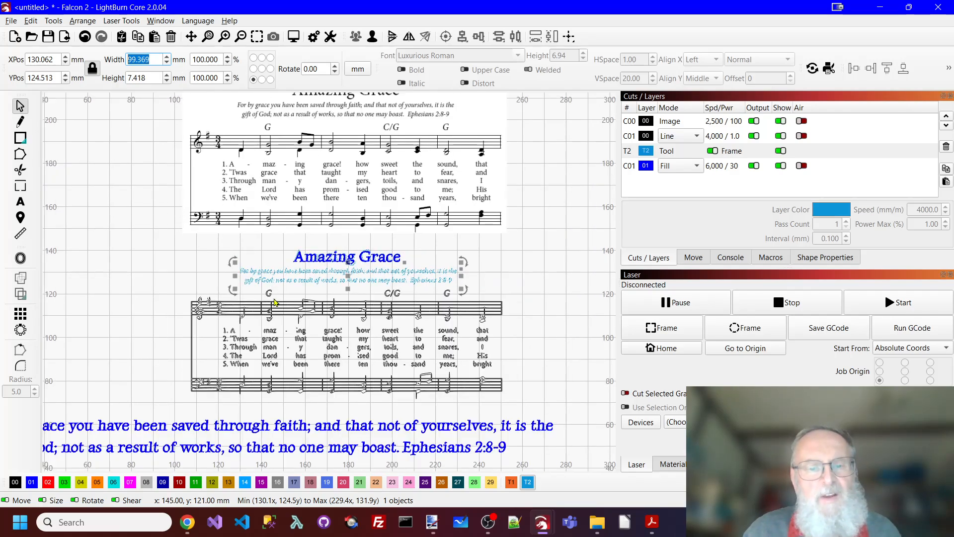
# Step: Set the blue verse text's horizontal alignment to Middle and place it below the traced music
pyautogui.click(295, 426)
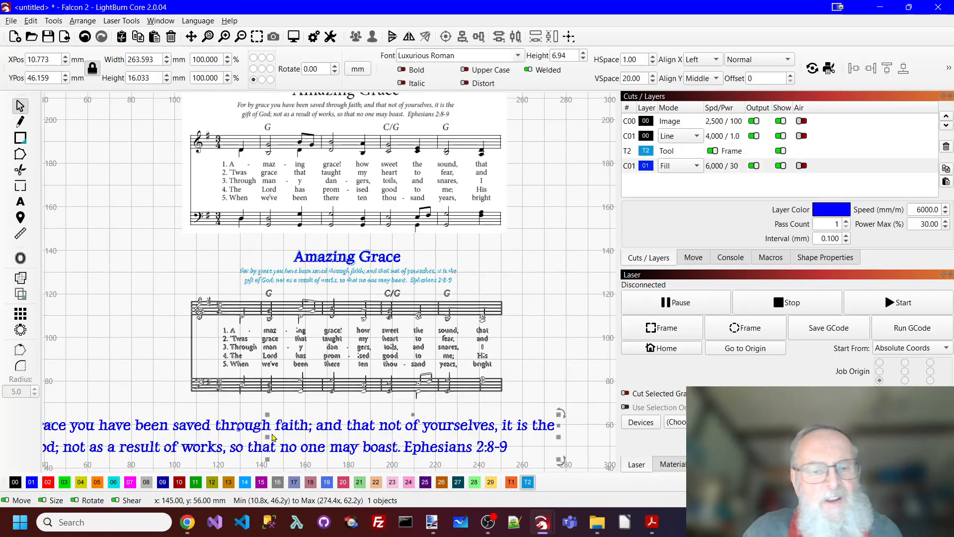
pyautogui.moveTo(295, 427); pyautogui.dragTo(362, 432)
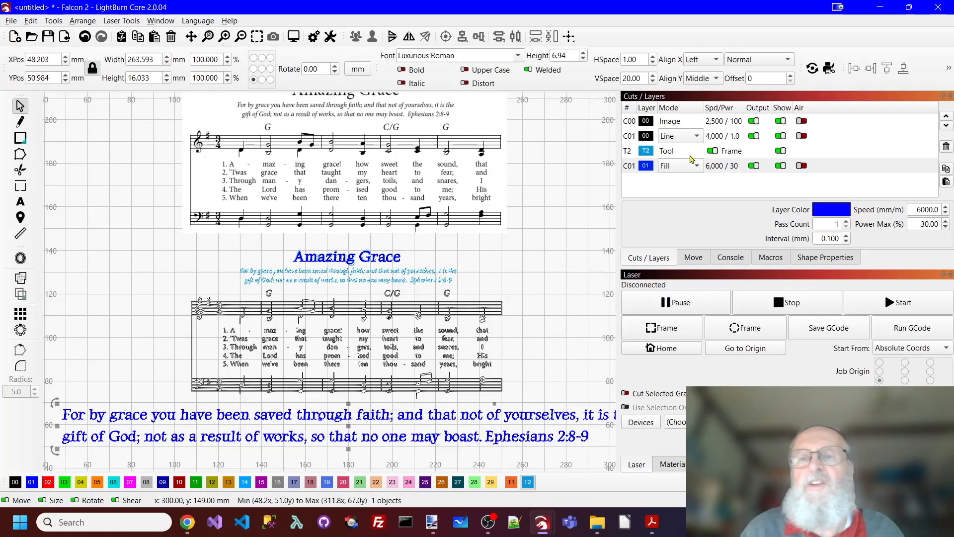
pyautogui.click(716, 60)
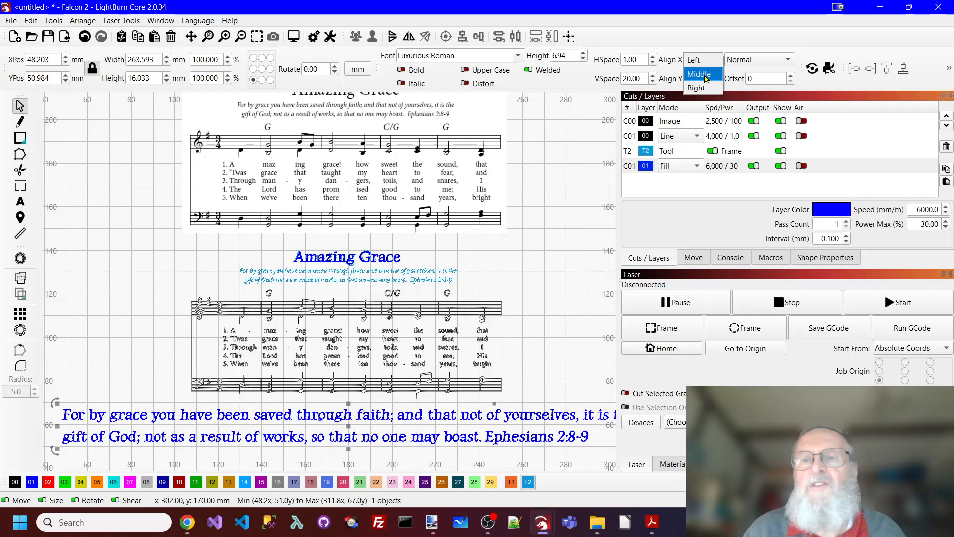
pyautogui.click(699, 73)
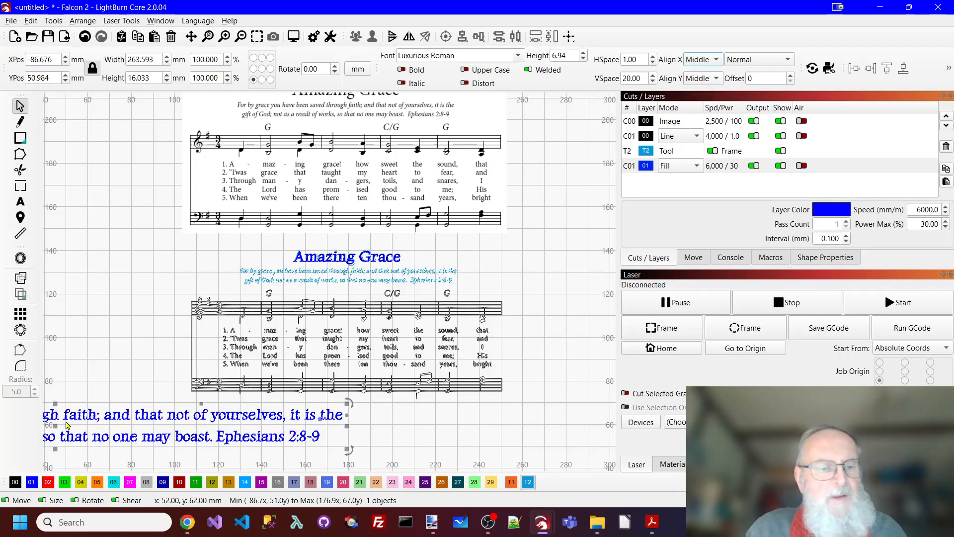
pyautogui.moveTo(59, 434); pyautogui.dragTo(336, 428)
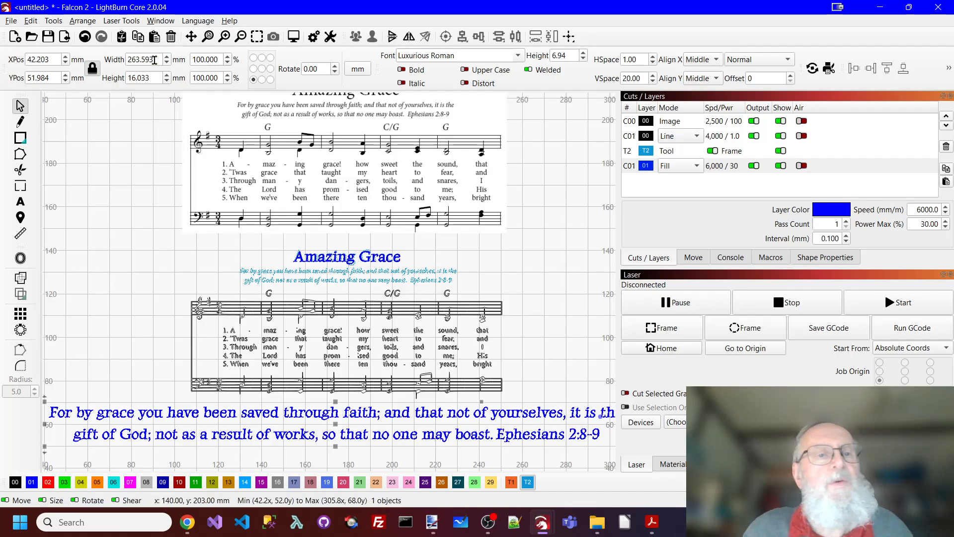
# Step: Set the blue verse text's width to 99.369 mm, keeping its proportions
pyautogui.moveTo(158, 60); pyautogui.dragTo(71, 52)
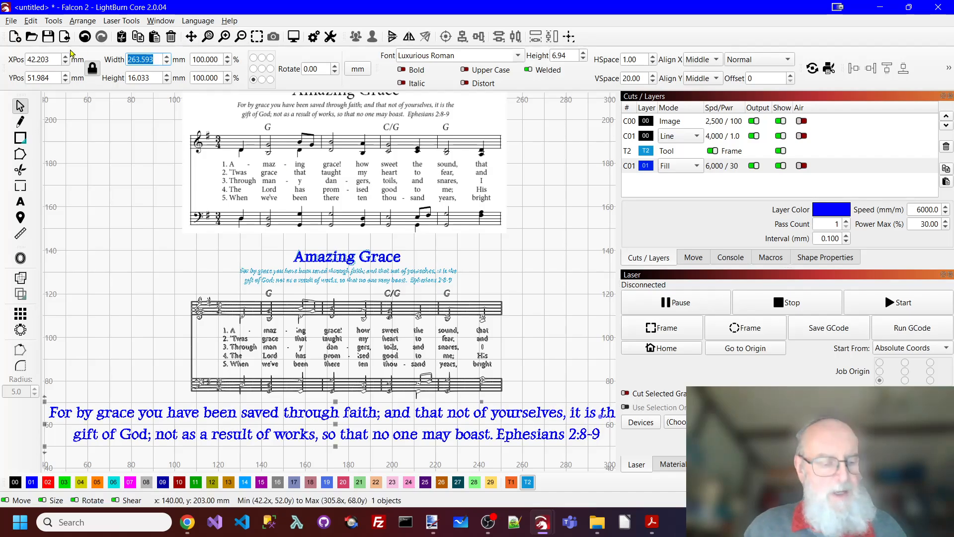
pyautogui.write('99.369')
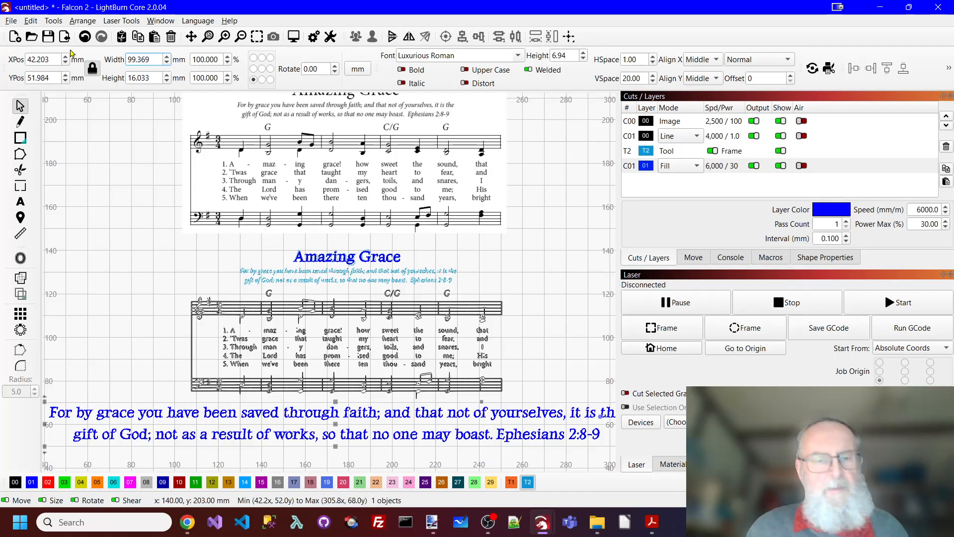
pyautogui.press('Tab')
pyautogui.scroll(1, 352, 398)
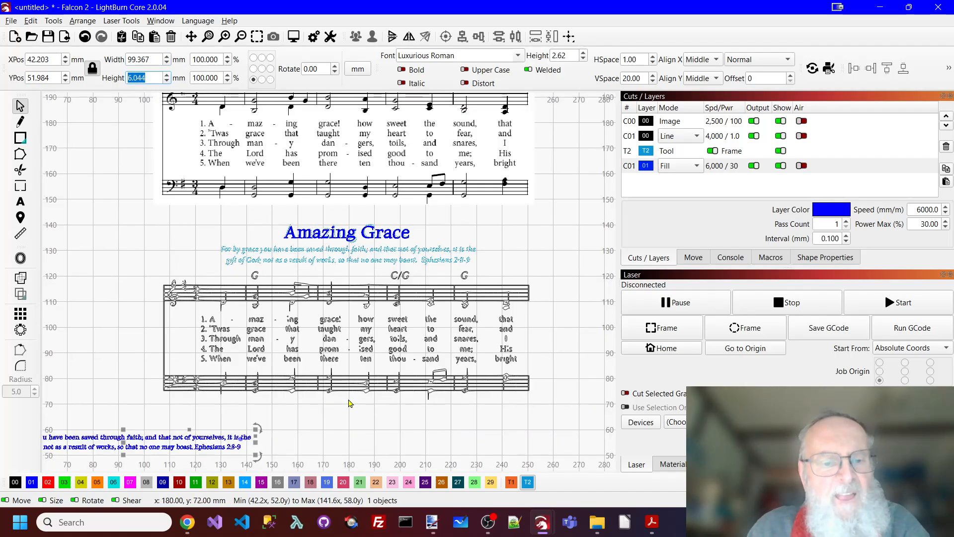
# Step: Move the blue verse text up beside the title, align its centre with the traced verse group's centre, and inspect the overlap
pyautogui.moveTo(125, 431); pyautogui.dragTo(151, 231)
pyautogui.keyDown('shift'); pyautogui.click(367, 262); pyautogui.keyUp('shift')
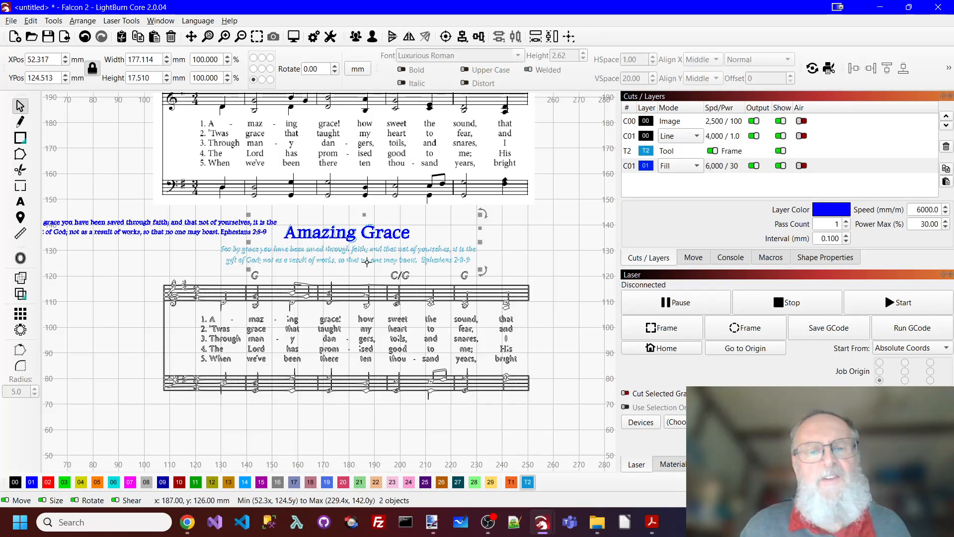
pyautogui.click(445, 37)
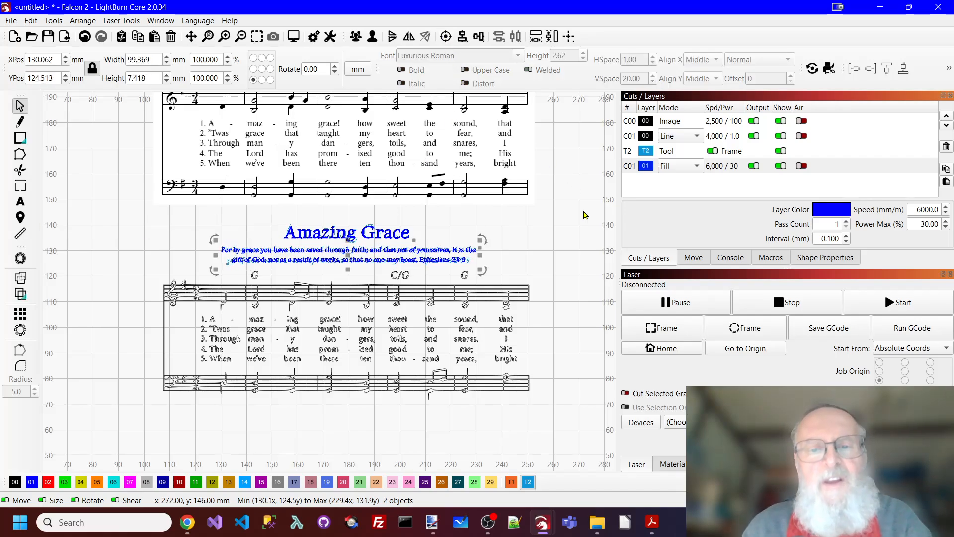
pyautogui.scroll(2, 464, 267)
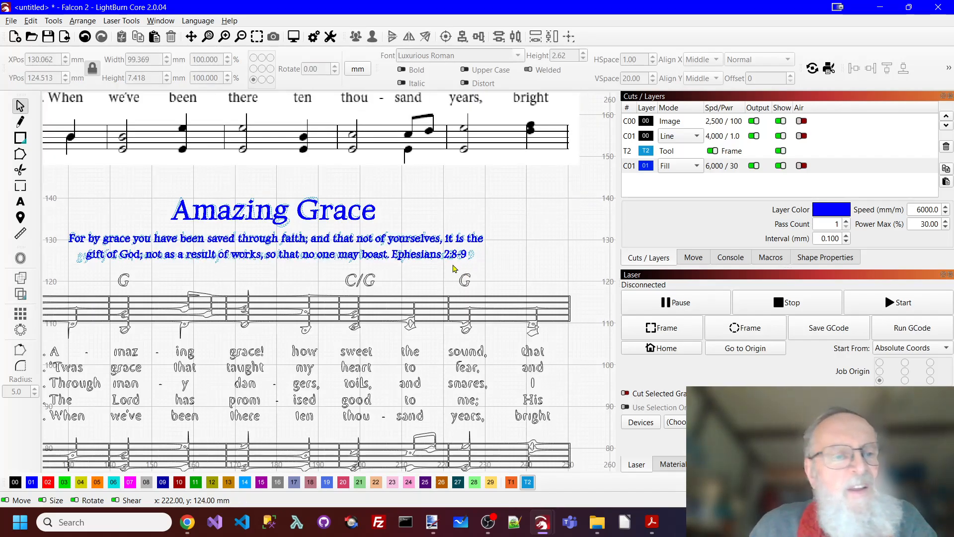
pyautogui.scroll(1, 291, 264)
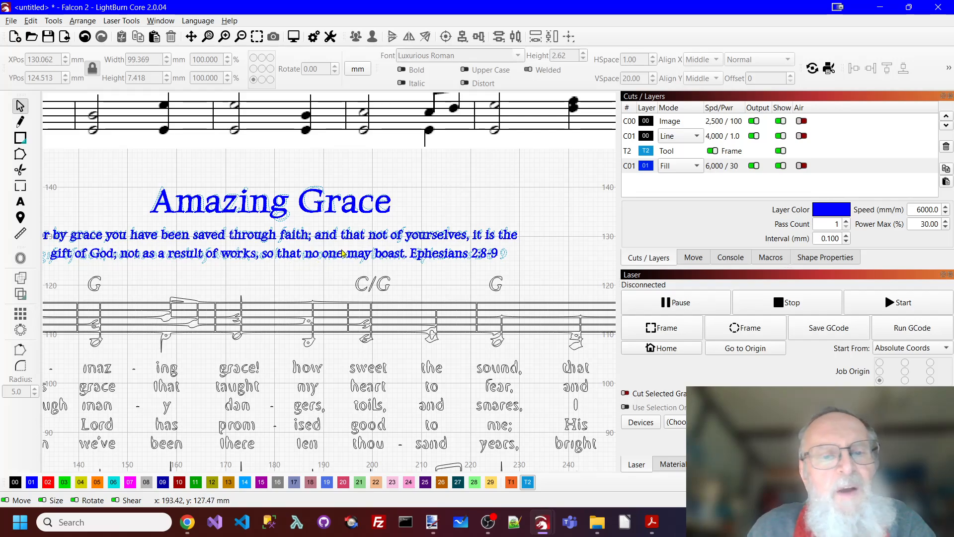
pyautogui.scroll(-1, 240, 252)
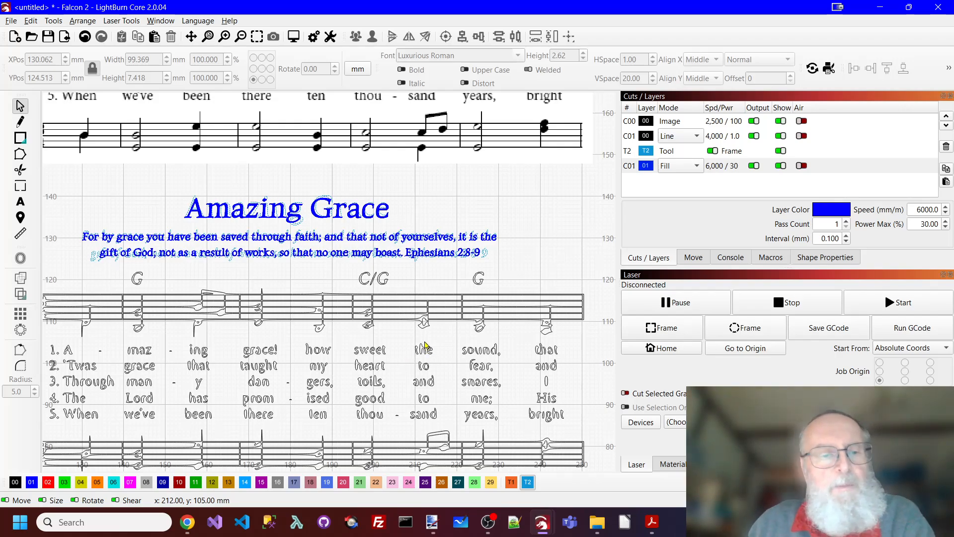
# Step: Group the traced letters of the first lyric line, "1. A - maz - ing grace! how sweet the sound, that", and assign the group to tool layer T2
pyautogui.scroll(-1, 425, 344)
pyautogui.scroll(-1, 428, 347)
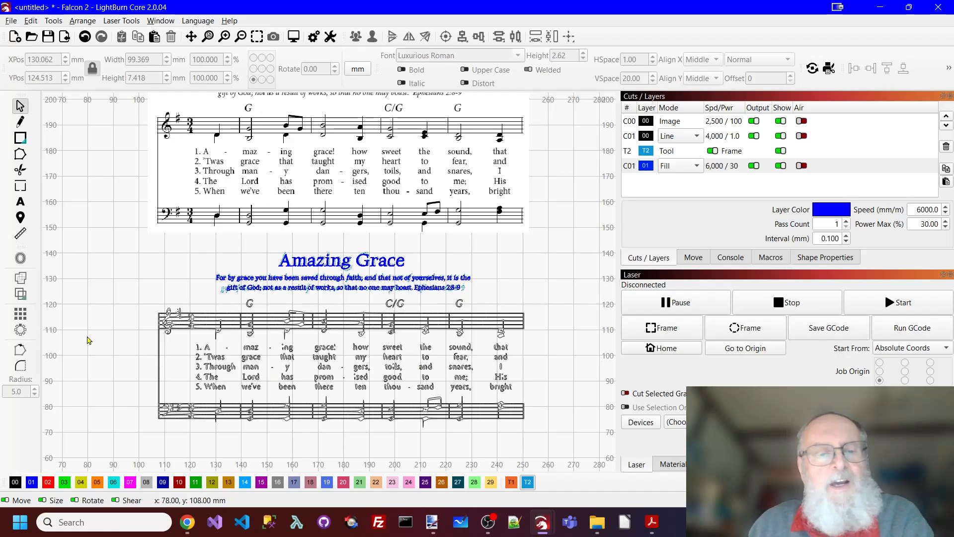
pyautogui.scroll(1, 197, 347)
pyautogui.moveTo(175, 335); pyautogui.dragTo(562, 353)
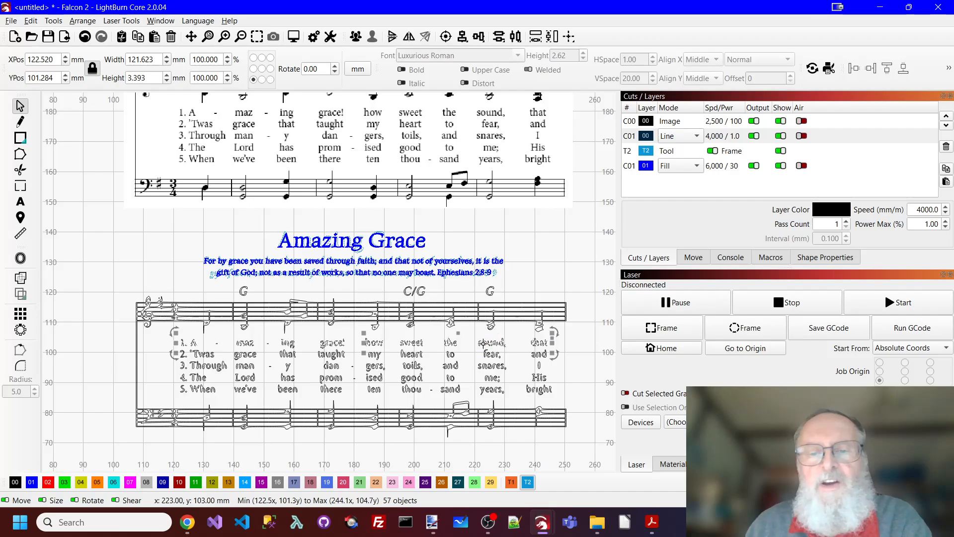
pyautogui.rightClick(480, 347)
pyautogui.click(509, 243)
pyautogui.click(528, 481)
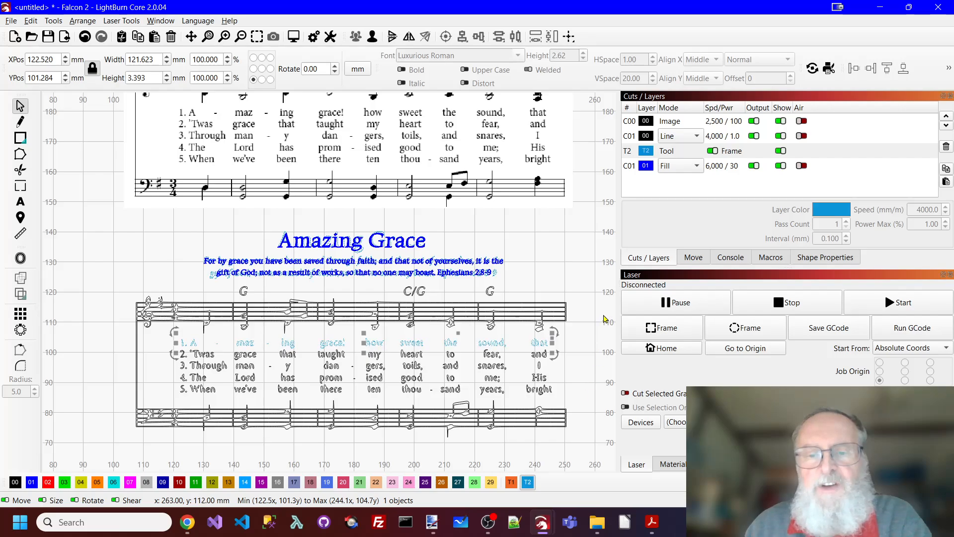
pyautogui.click(589, 338)
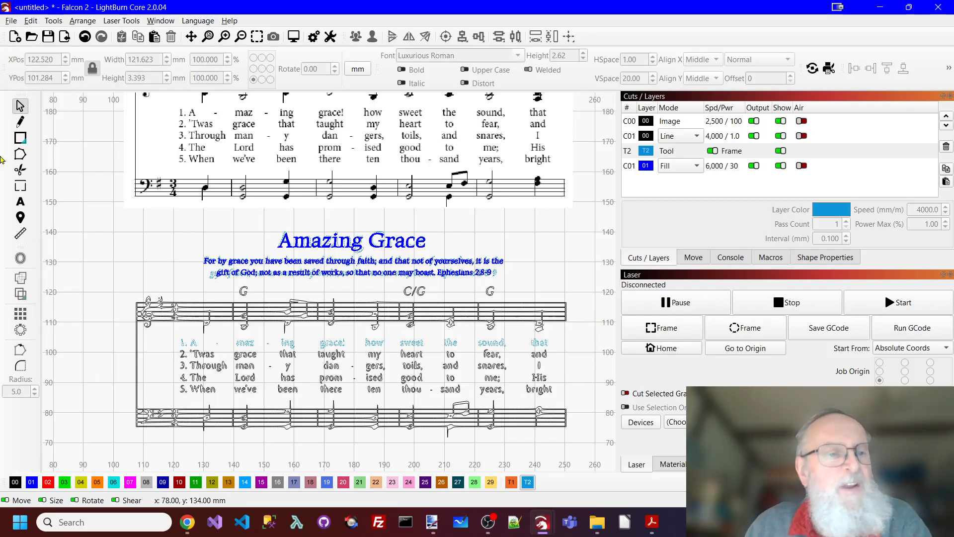
# Step: Add the first lyric line as blue C01 text below the traced music, reading "1. A - maz - ing grace! how sweet the sound, that" with widely spaced syllables
pyautogui.click(20, 186)
pyautogui.scroll(-1, 519, 360)
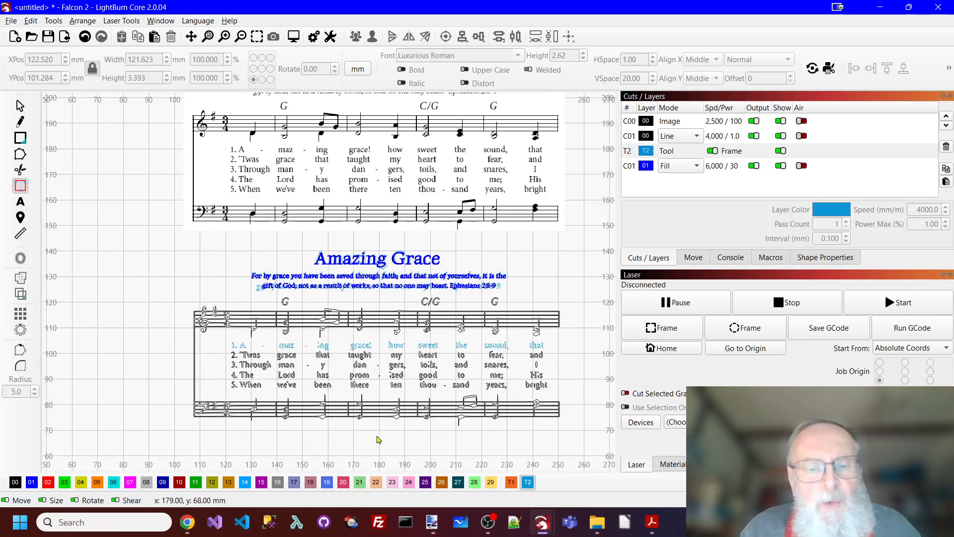
pyautogui.click(191, 37)
pyautogui.moveTo(138, 204); pyautogui.dragTo(129, 116)
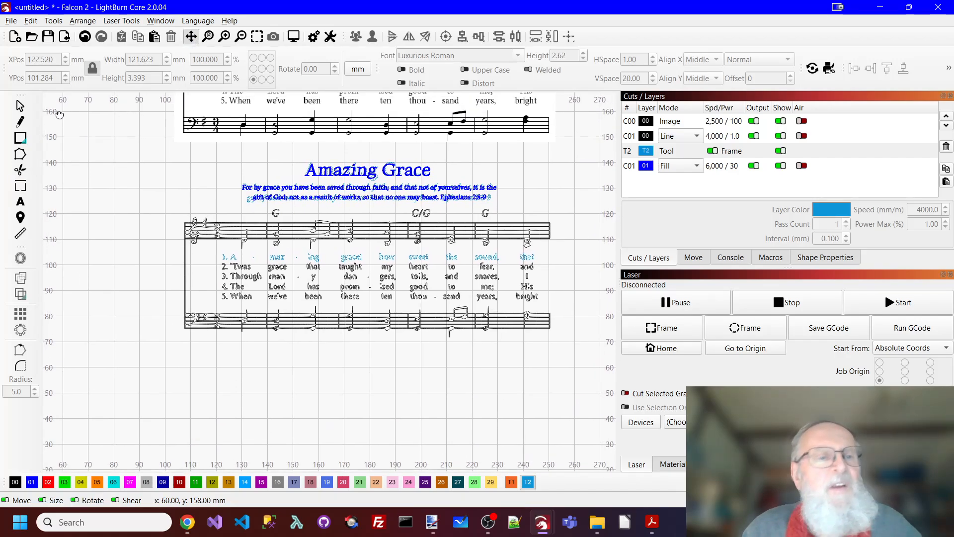
pyautogui.click(20, 106)
pyautogui.click(20, 201)
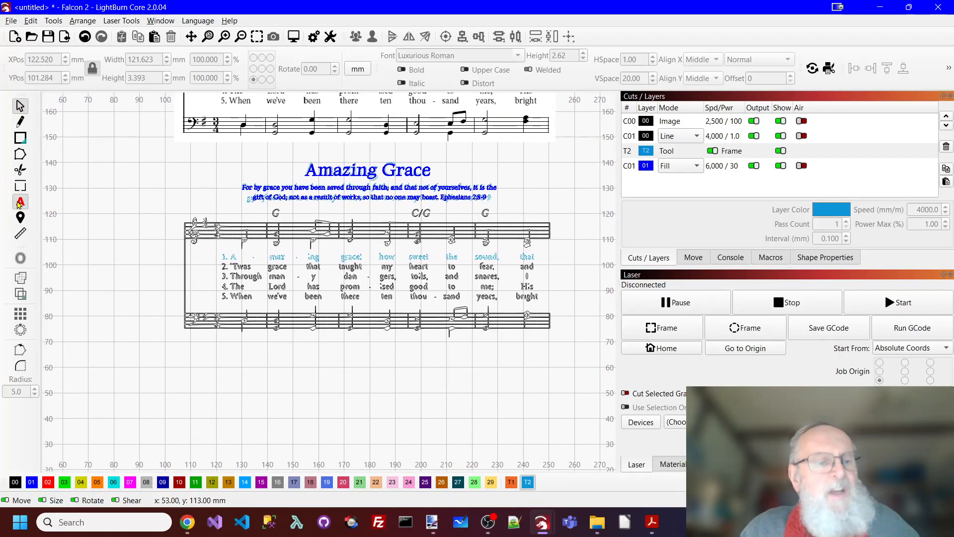
pyautogui.click(31, 481)
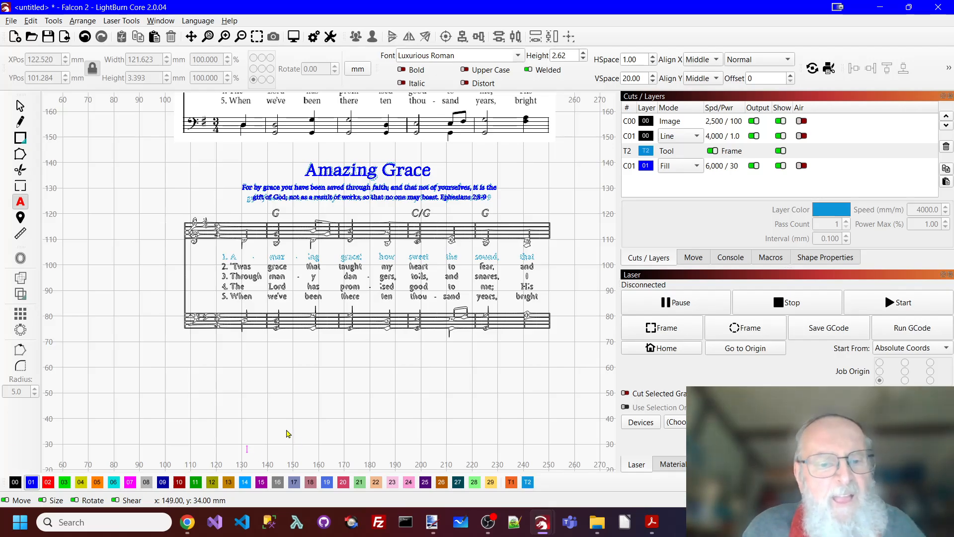
pyautogui.click(220, 376)
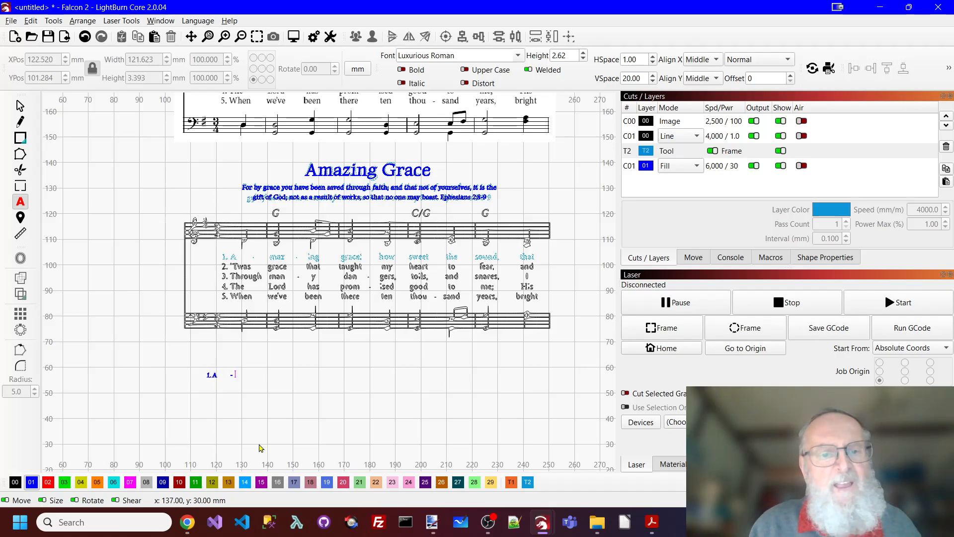
pyautogui.write('z')
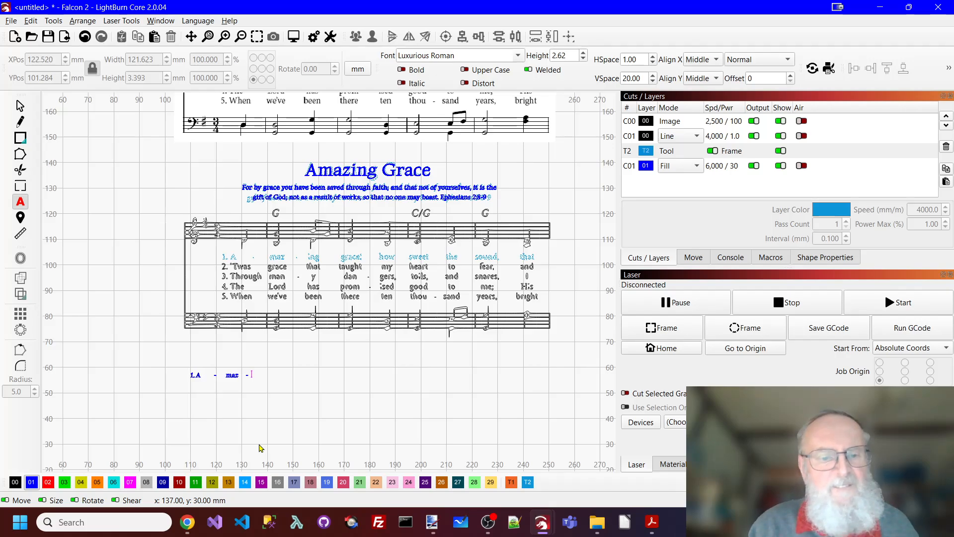
pyautogui.write(' -  ing')
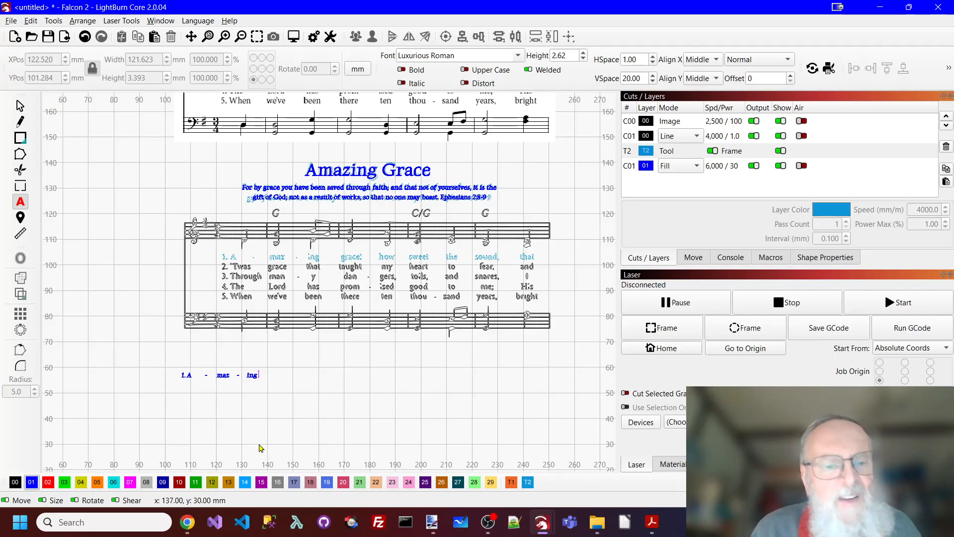
pyautogui.write('  g')
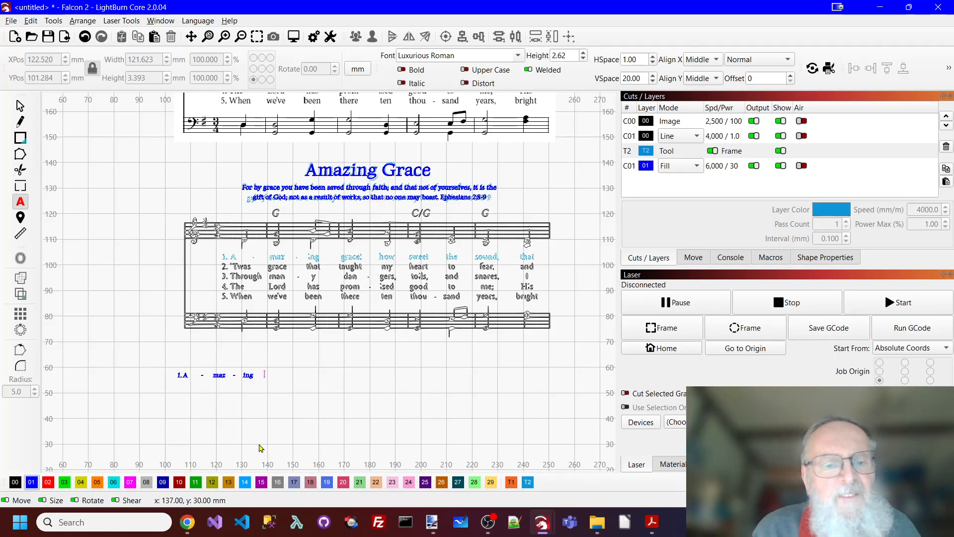
pyautogui.write('grace!')
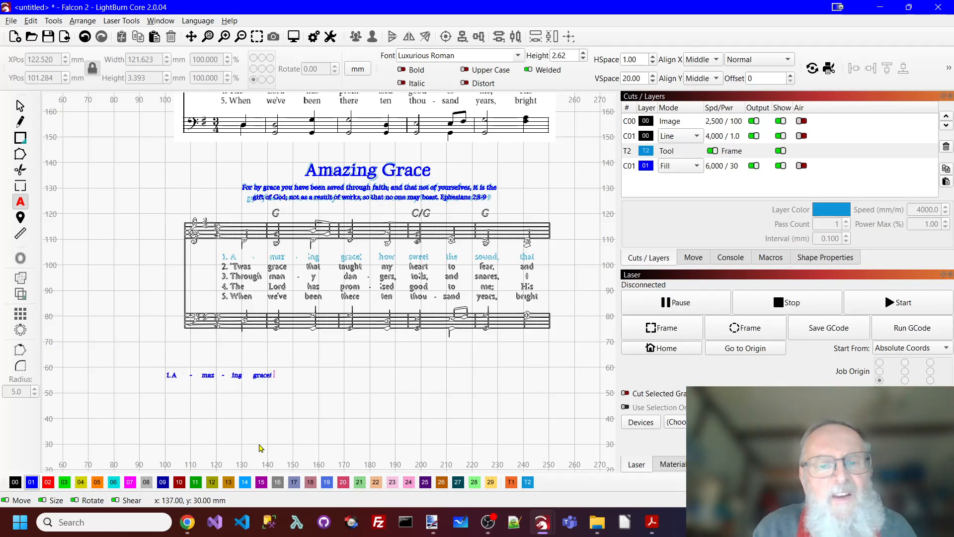
pyautogui.write('  h')
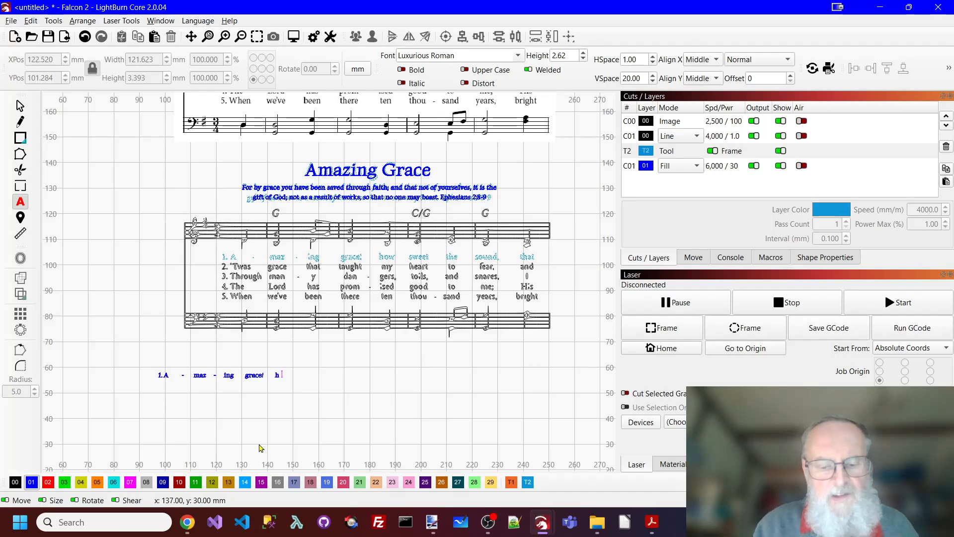
pyautogui.write('ow')
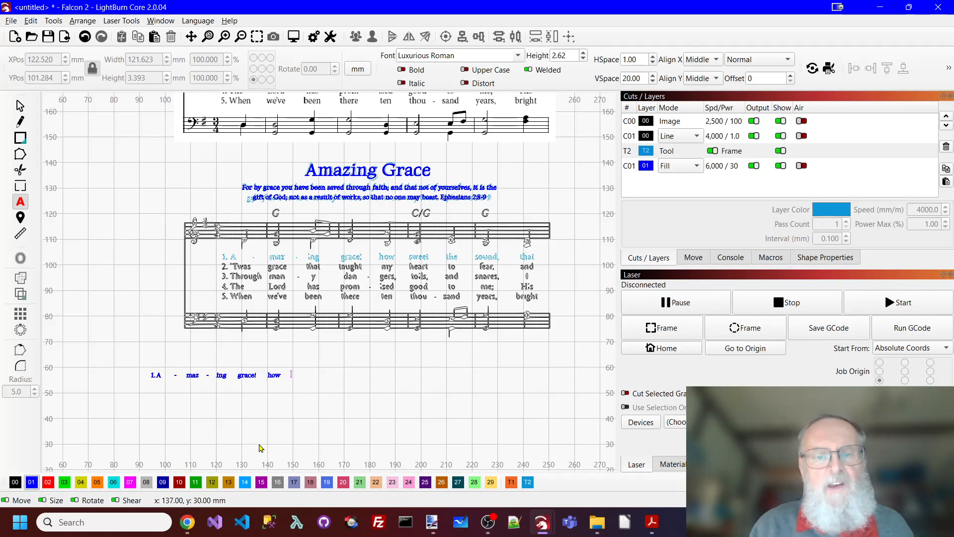
pyautogui.write('  swee')
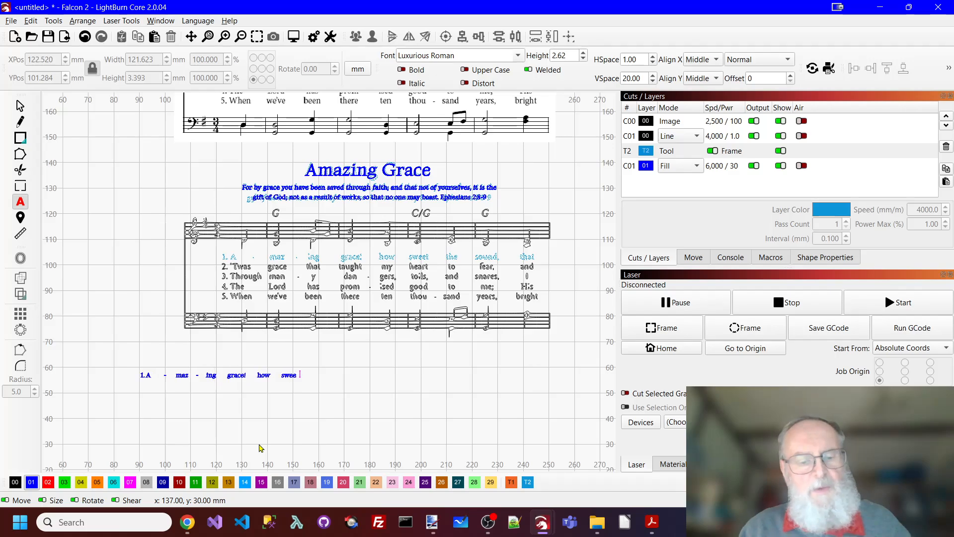
pyautogui.write('t')
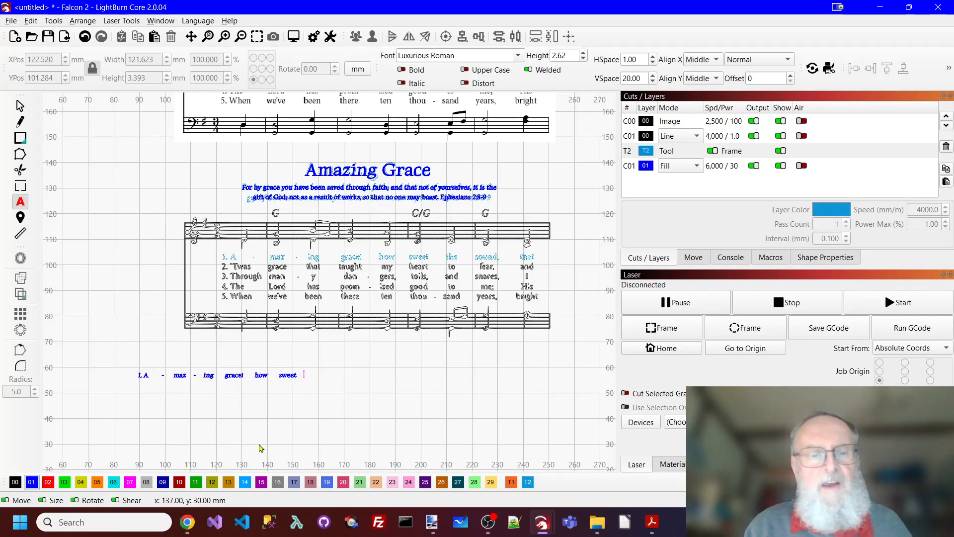
pyautogui.write('  the')
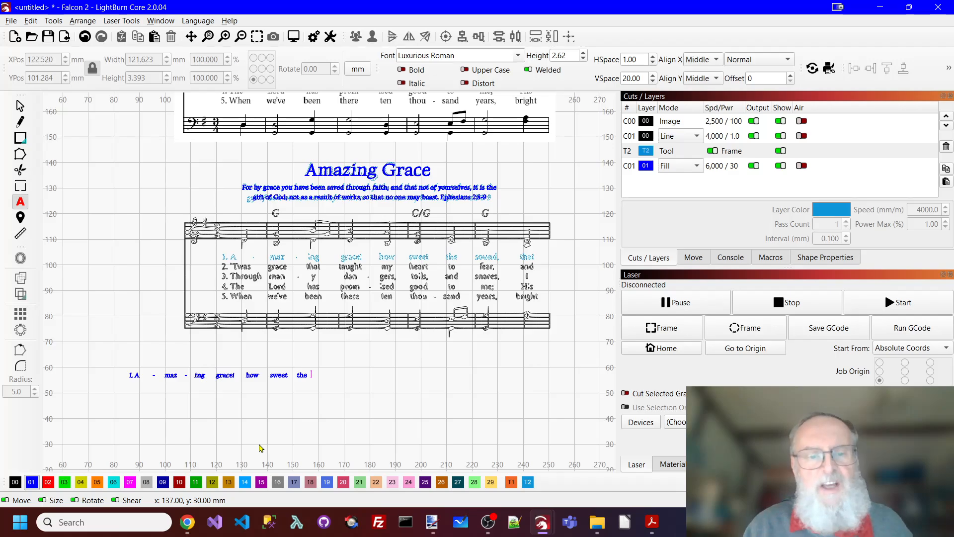
pyautogui.write('  sou')
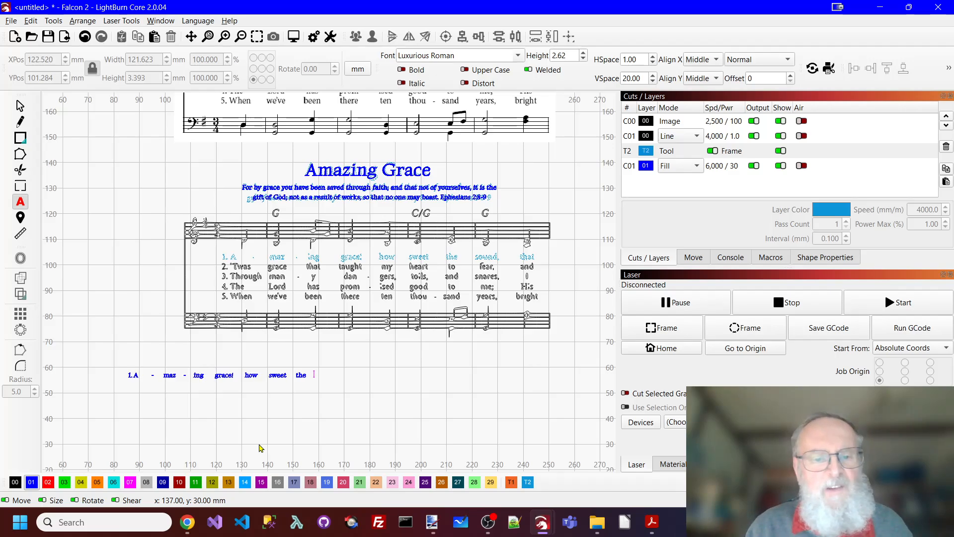
pyautogui.write('n')
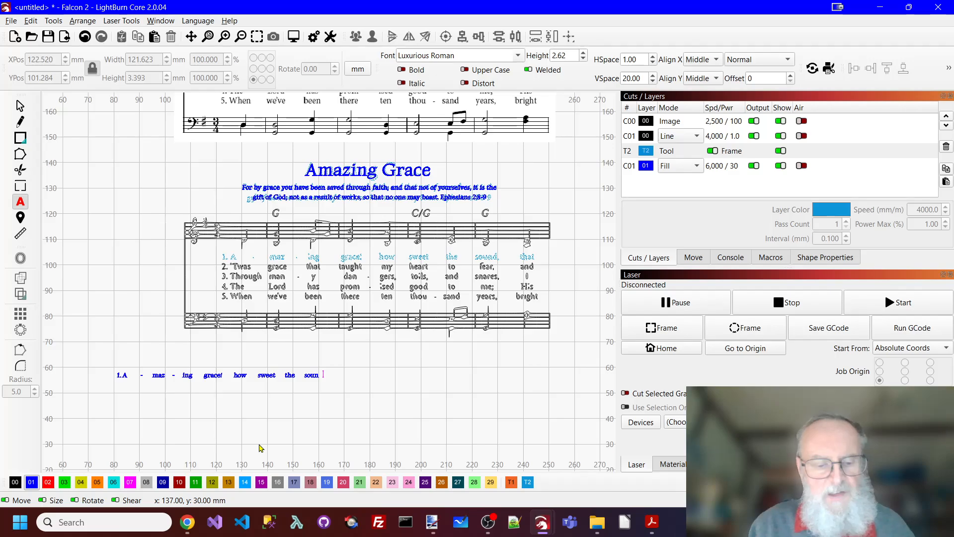
pyautogui.write('d,  ')
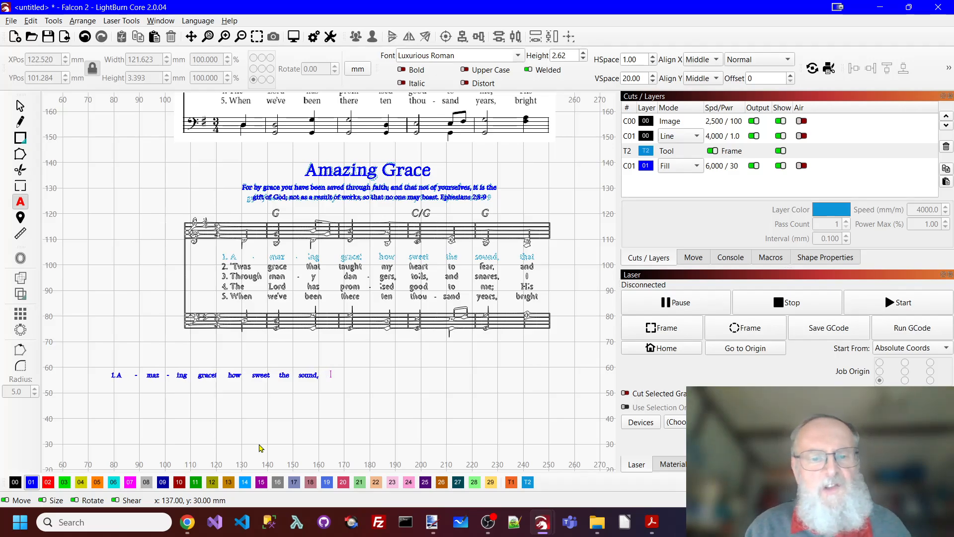
pyautogui.write('that')
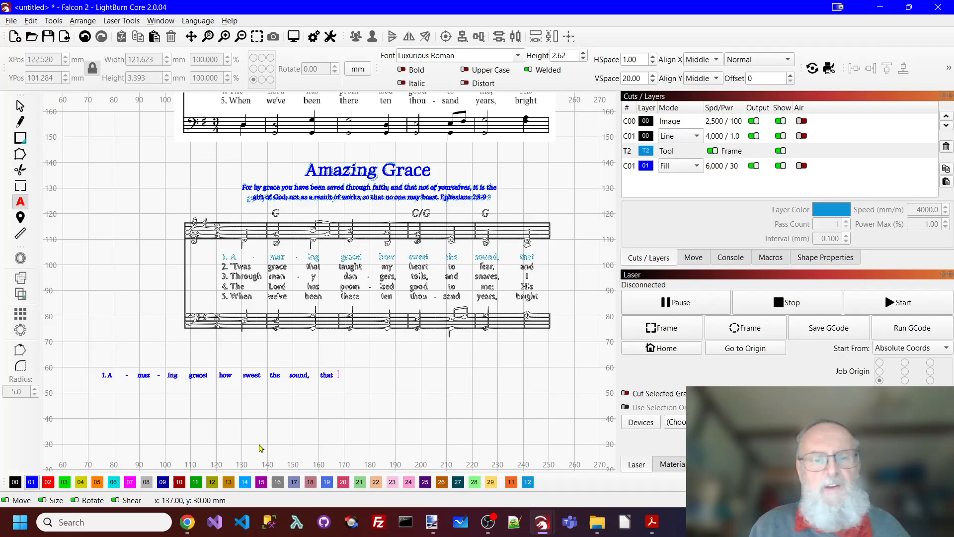
# Step: Match the blue lyric text's width to the traced first lyric line by setting it to 121.623 mm, keeping its proportions
pyautogui.click(20, 106)
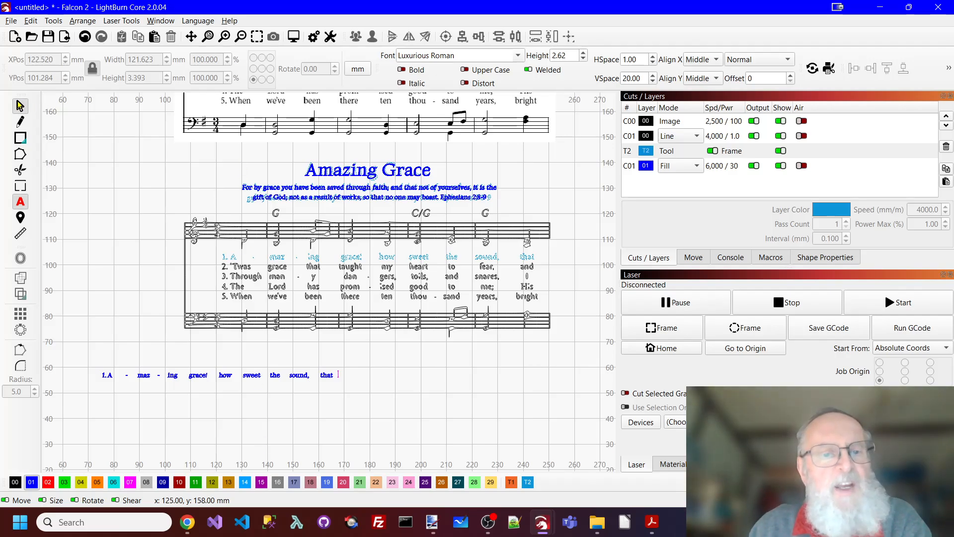
pyautogui.click(235, 257)
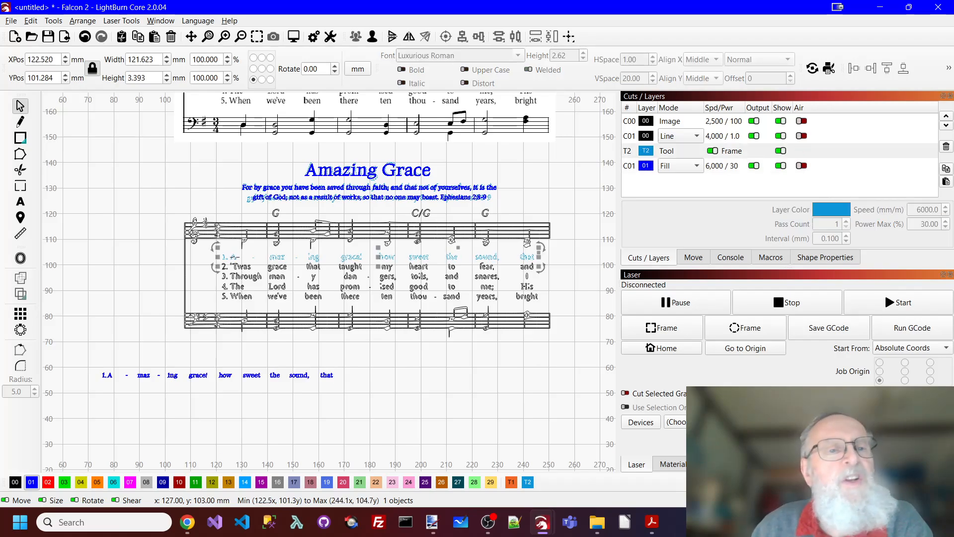
pyautogui.moveTo(158, 60); pyautogui.dragTo(112, 56)
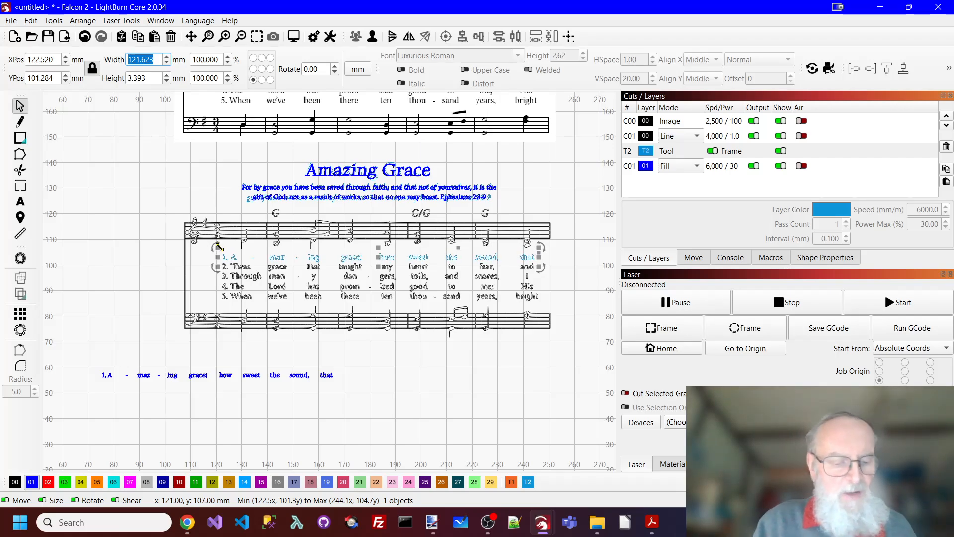
pyautogui.click(202, 377)
pyautogui.click(130, 59)
pyautogui.write('121.623')
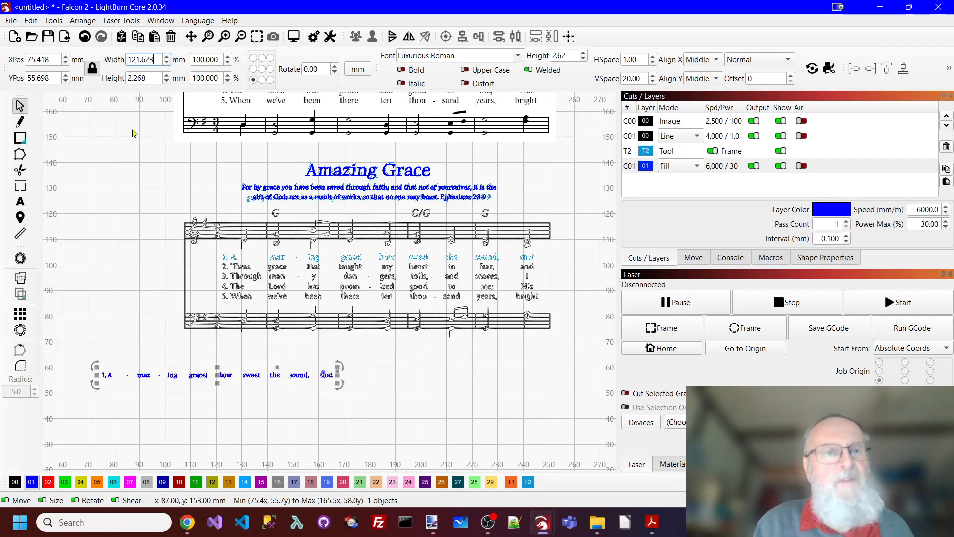
pyautogui.press('Tab')
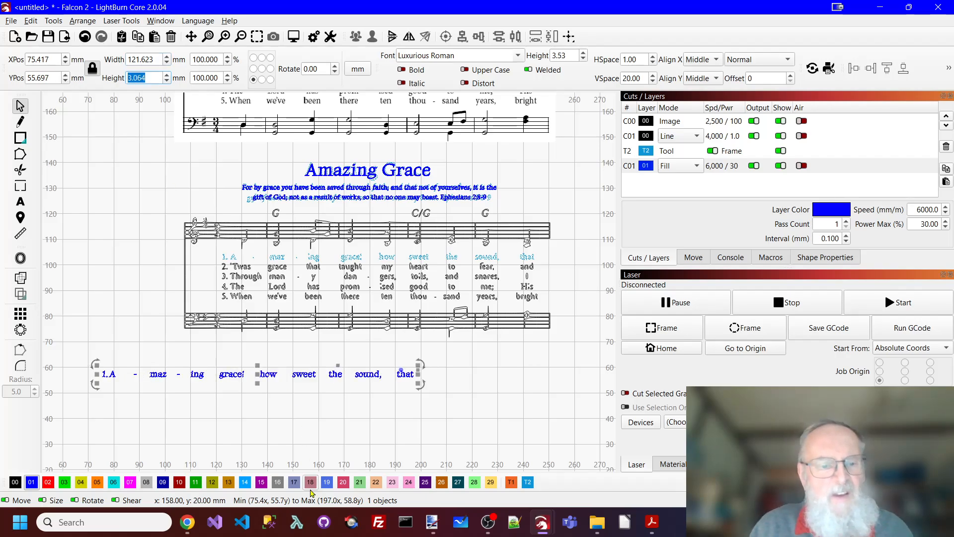
# Step: Set the blue lyric text's horizontal alignment to Left and place it just below the traced lower staff
pyautogui.moveTo(260, 378); pyautogui.dragTo(367, 382)
pyautogui.click(717, 59)
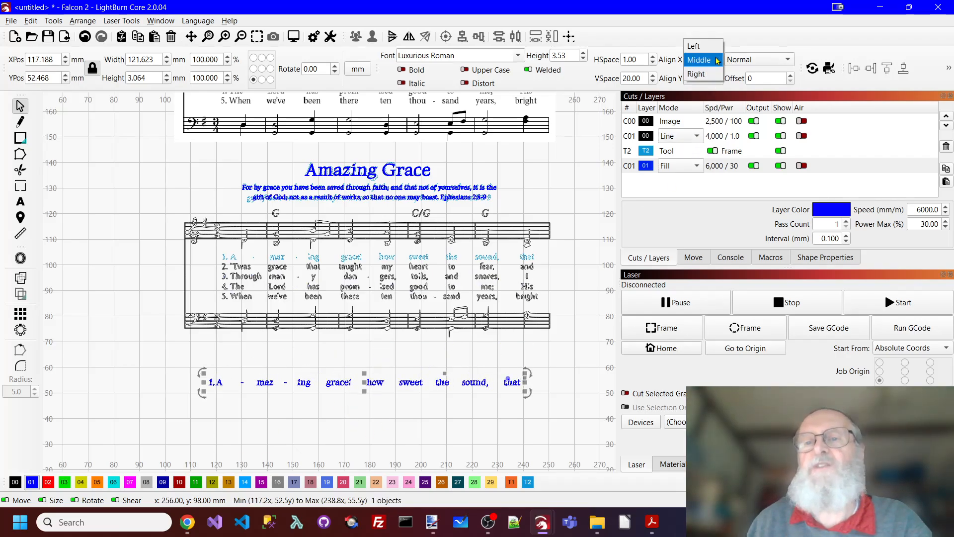
pyautogui.click(709, 48)
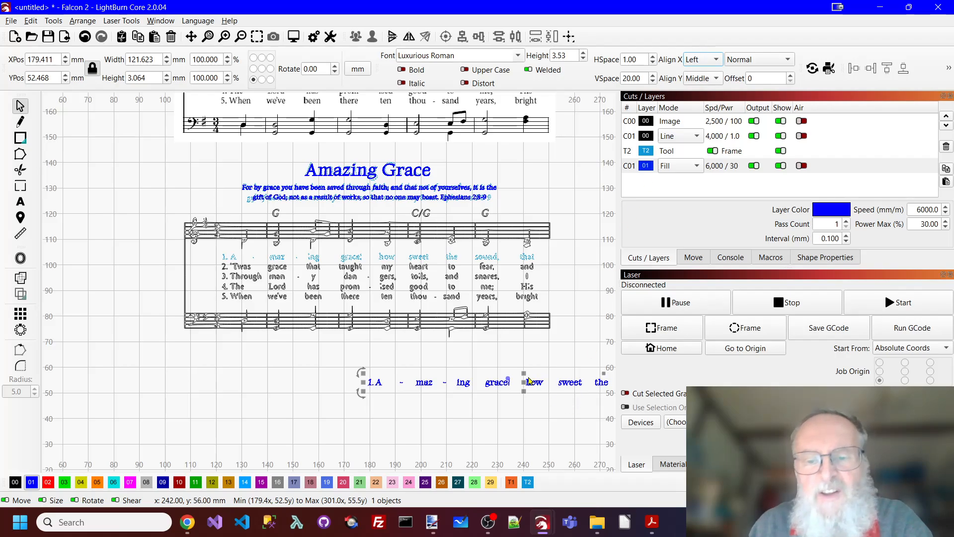
pyautogui.moveTo(527, 382); pyautogui.dragTo(379, 346)
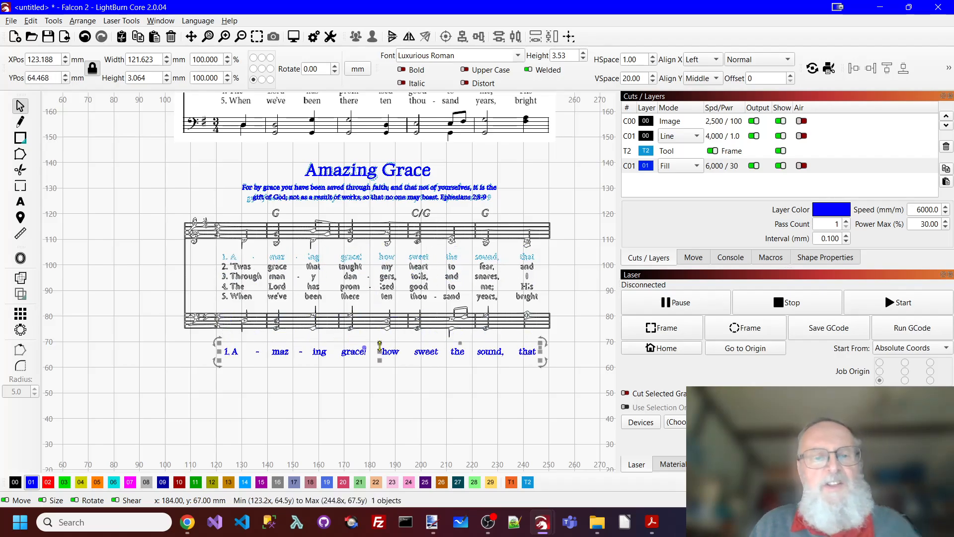
# Step: Align the blue lyric text's left edge with the left edge of the traced first lyric line
pyautogui.keyDown('shift'); pyautogui.click(226, 260); pyautogui.keyUp('shift')
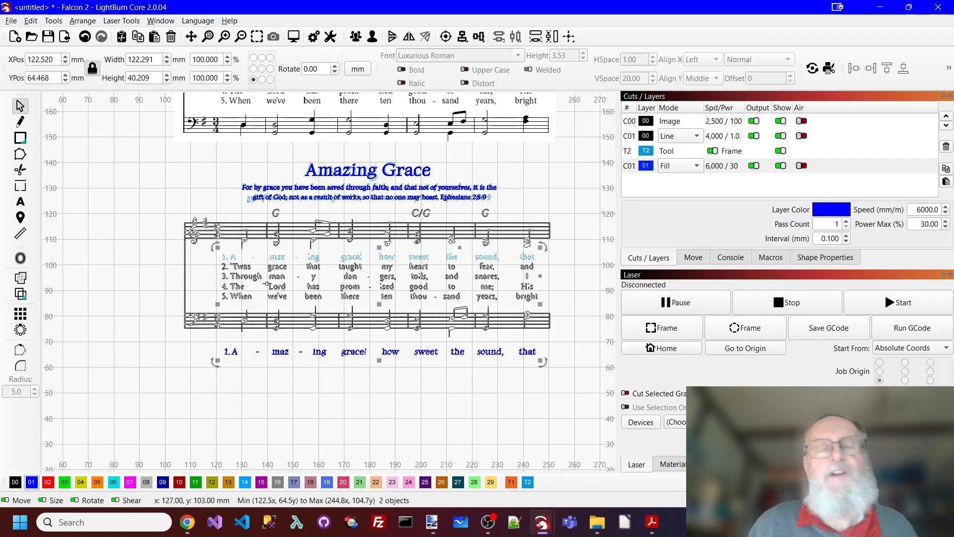
pyautogui.click(479, 36)
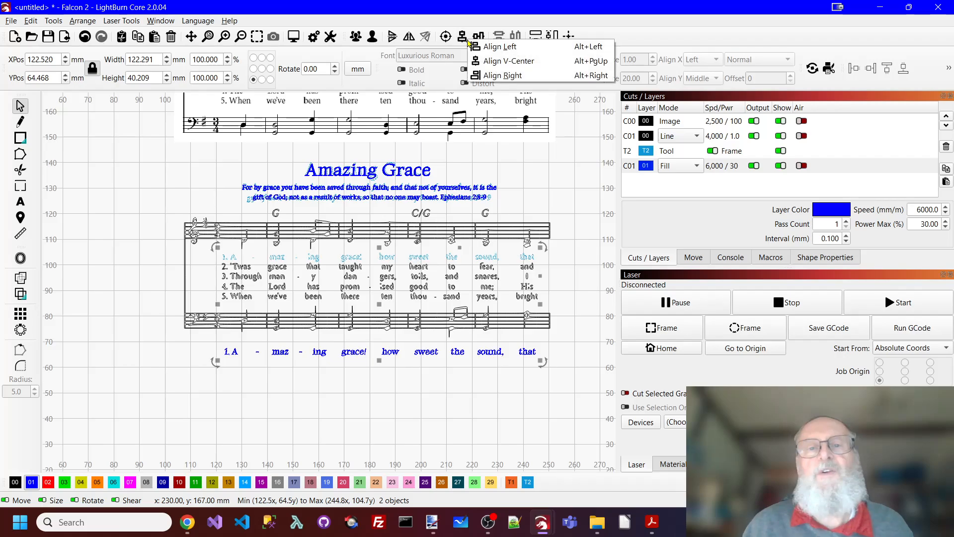
pyautogui.click(500, 47)
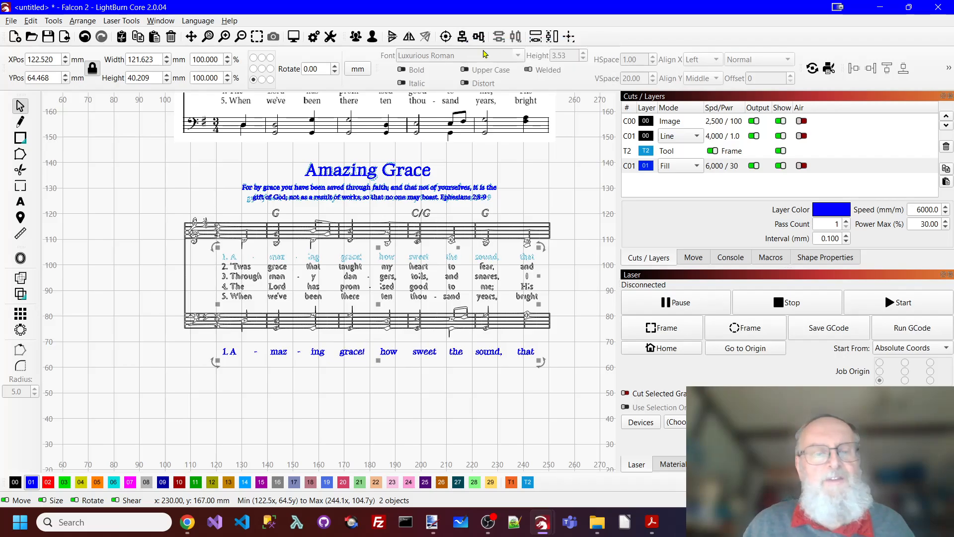
# Step: Move the blue lyric text up to sit just above the traced first lyric line and align their centres with Align V-Center
pyautogui.click(466, 386)
pyautogui.scroll(2, 392, 354)
pyautogui.moveTo(395, 360); pyautogui.dragTo(387, 211)
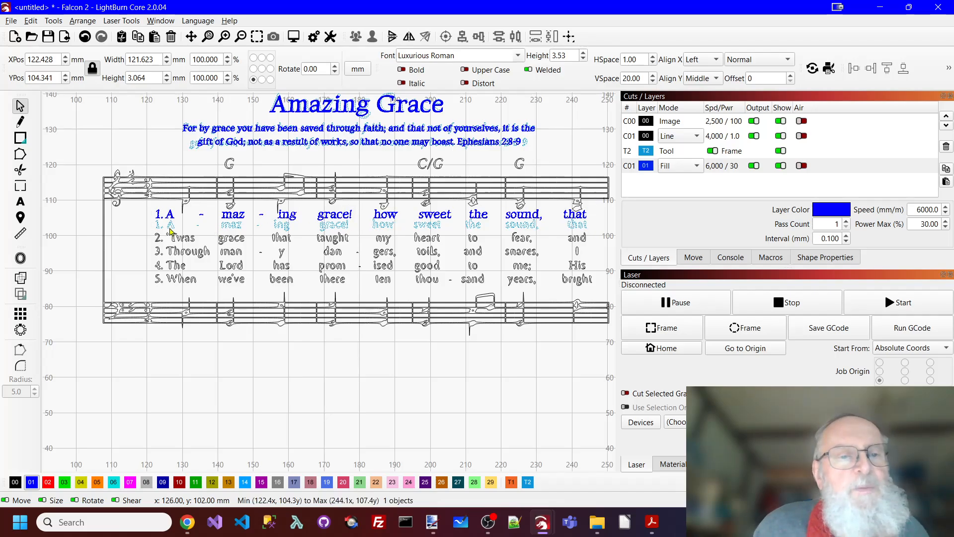
pyautogui.keyDown('shift'); pyautogui.click(170, 231); pyautogui.keyUp('shift')
pyautogui.click(464, 41)
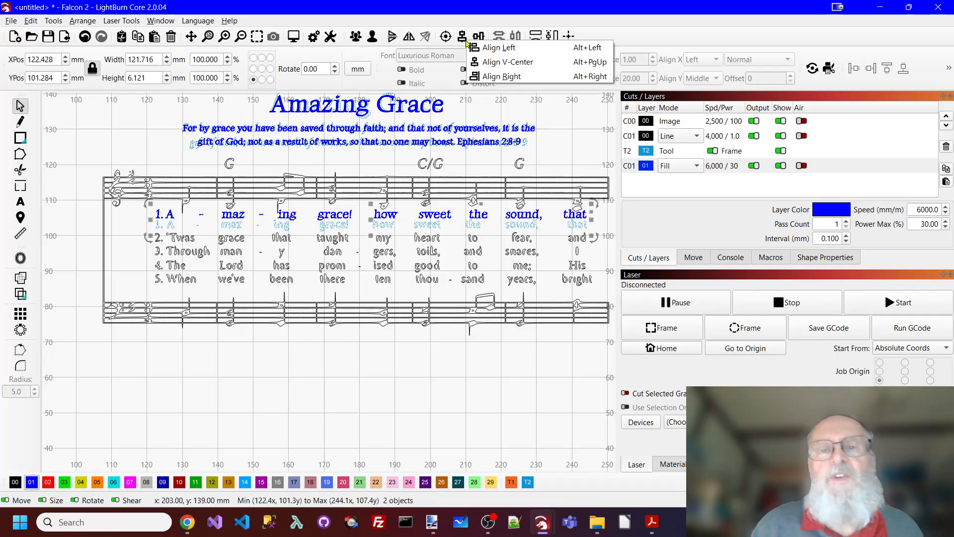
pyautogui.click(502, 62)
pyautogui.click(234, 343)
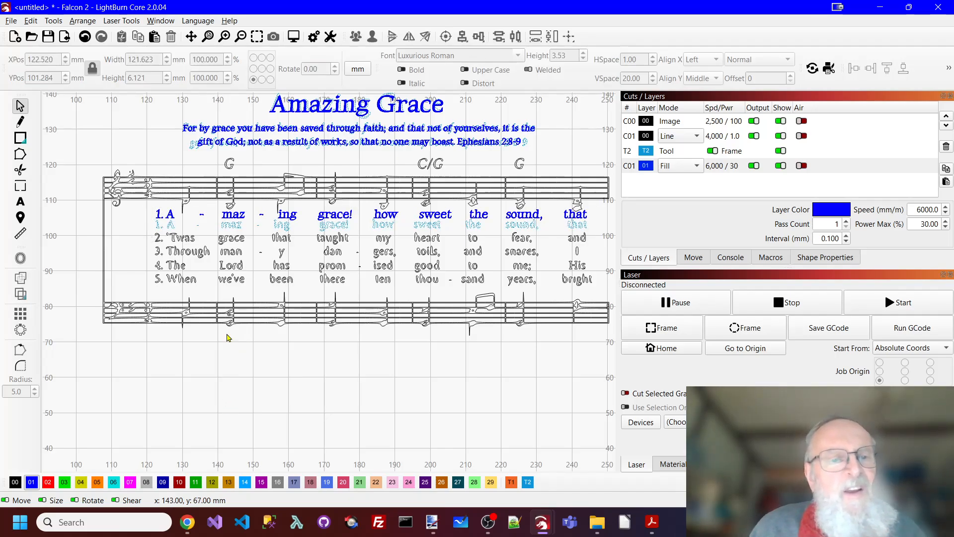
# Step: Adjust the spaces before "ing", "grace!", "sweet", "sound," and "that" in the blue lyric line to match the traced word positions
pyautogui.doubleClick(202, 222)
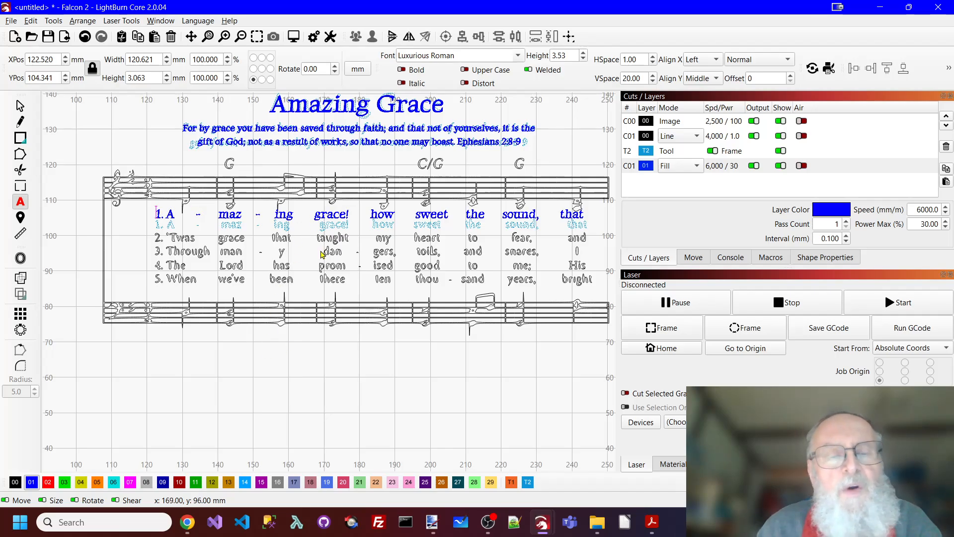
pyautogui.click(315, 213)
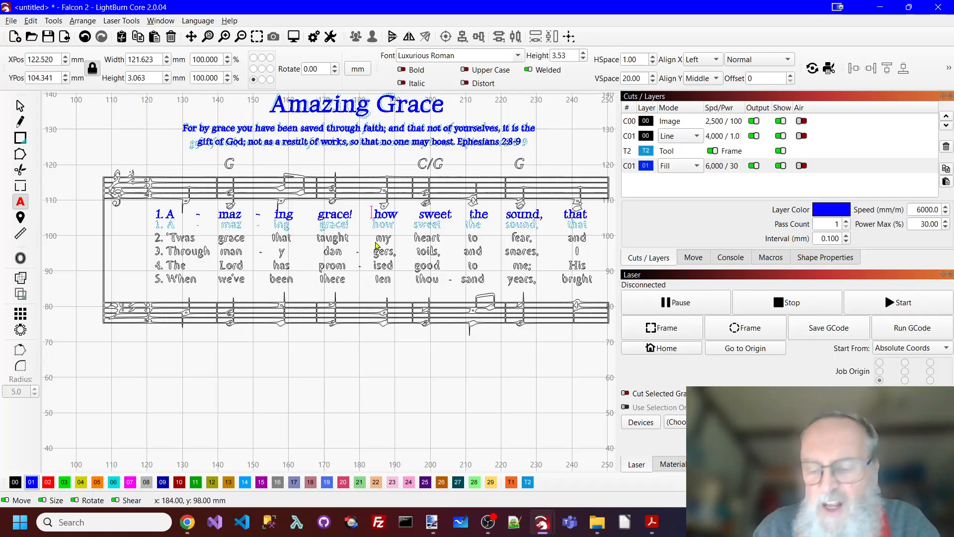
pyautogui.click(414, 213)
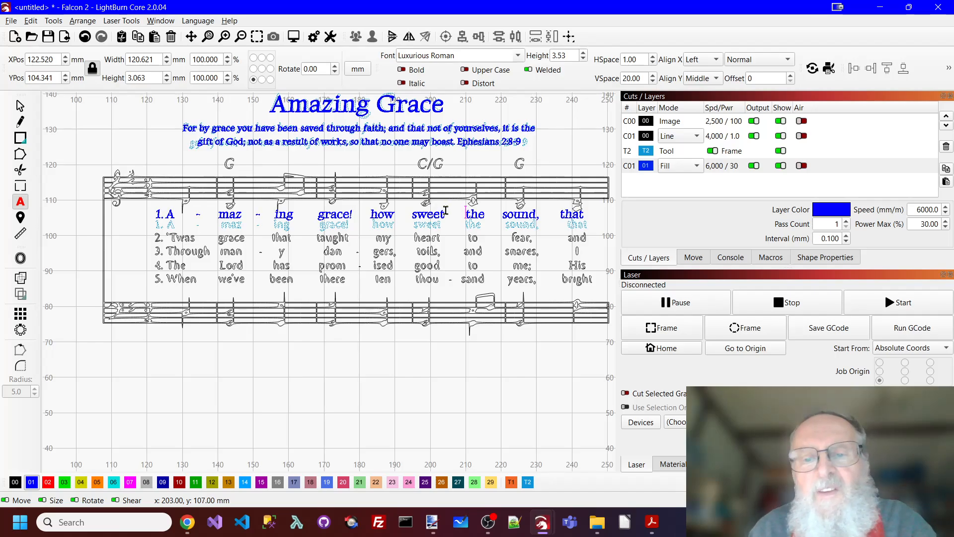
pyautogui.click(503, 215)
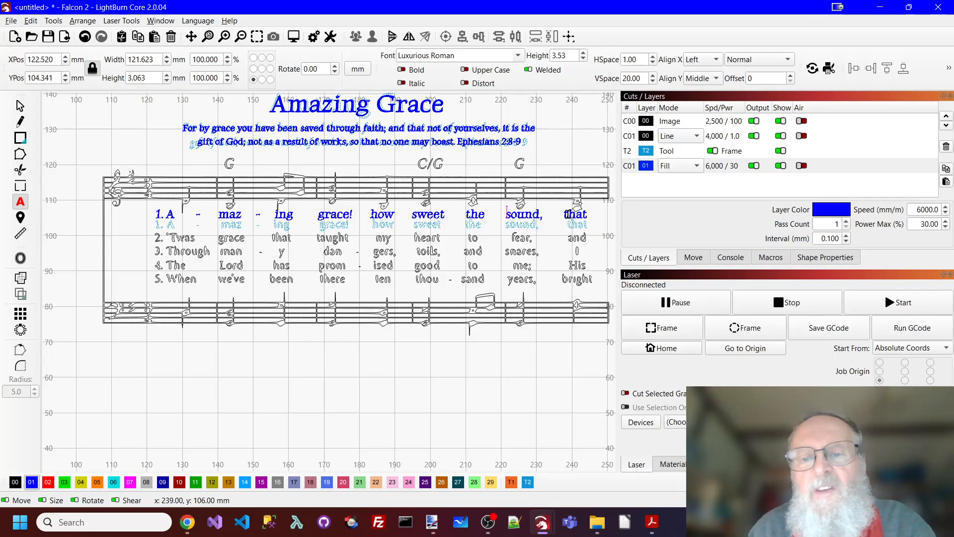
pyautogui.click(566, 212)
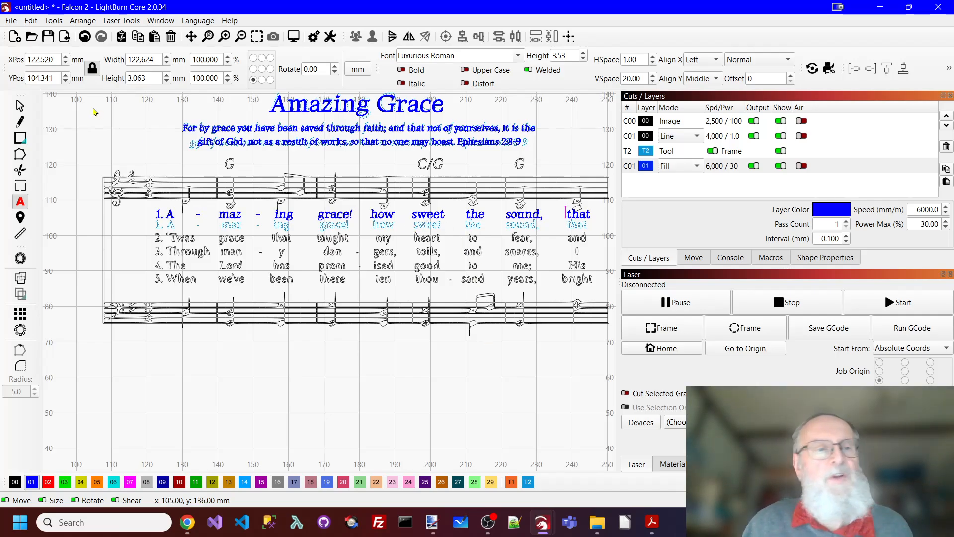
# Step: Align the centres of the blue lyric line and the traced first lyric line so they overlap, and hide the T2 tool layer
pyautogui.click(20, 105)
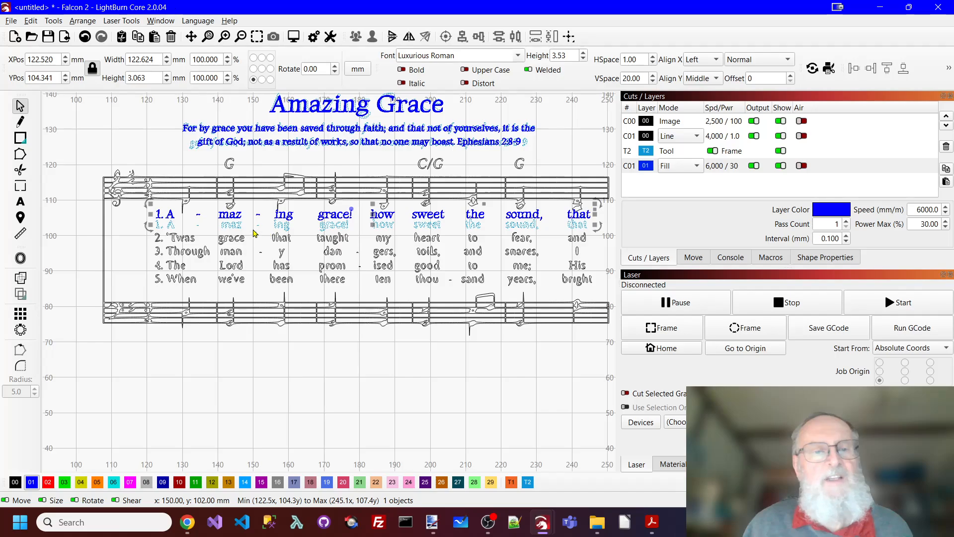
pyautogui.keyDown('shift'); pyautogui.click(232, 225); pyautogui.keyUp('shift')
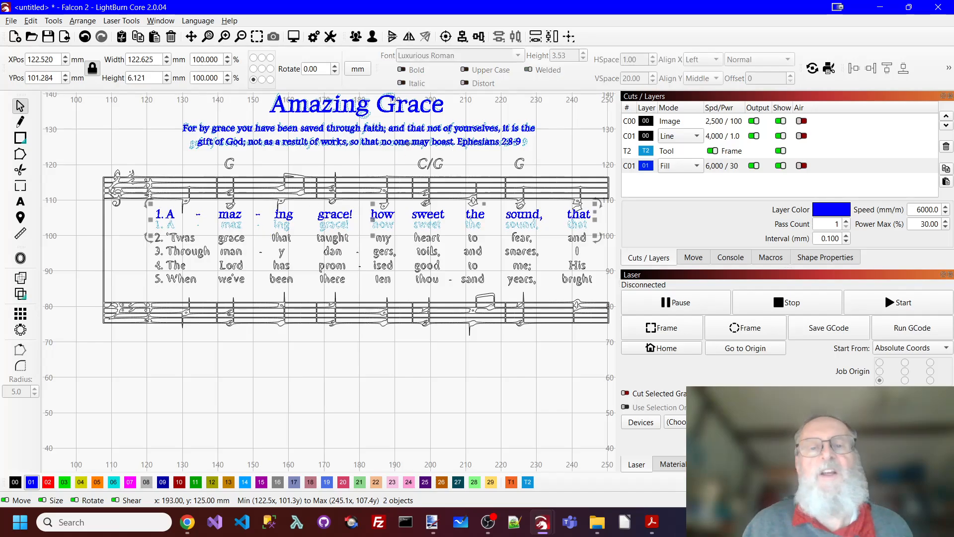
pyautogui.click(446, 36)
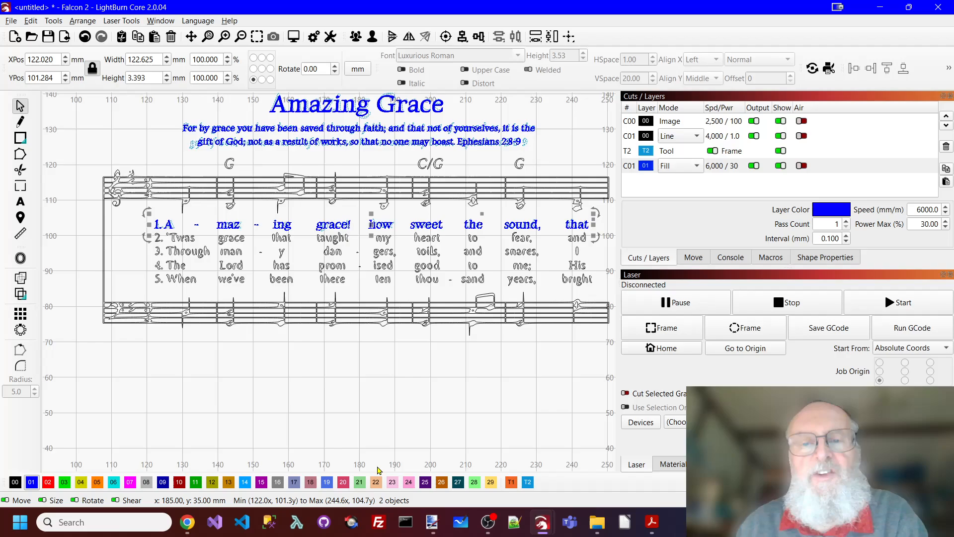
pyautogui.click(387, 440)
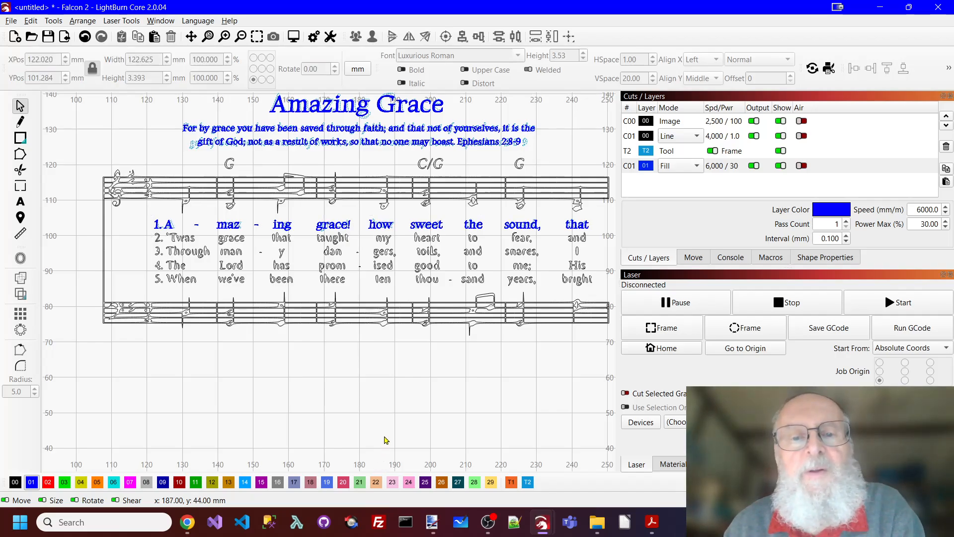
pyautogui.click(781, 151)
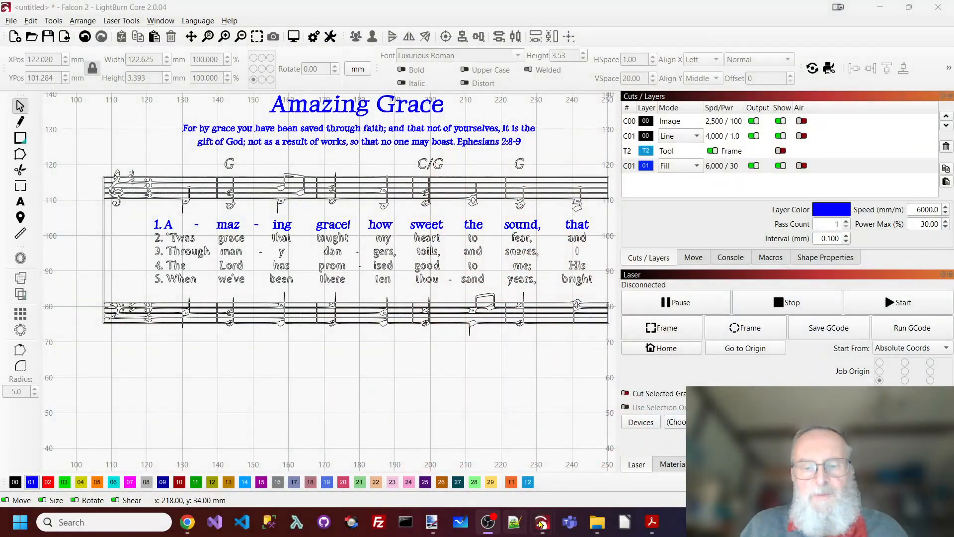
# Step: Switch to the AmazingGrace project window and examine the sheet's overall layout, staves and lyric spacing up close
pyautogui.moveTo(541, 523)
pyautogui.click(606, 458)
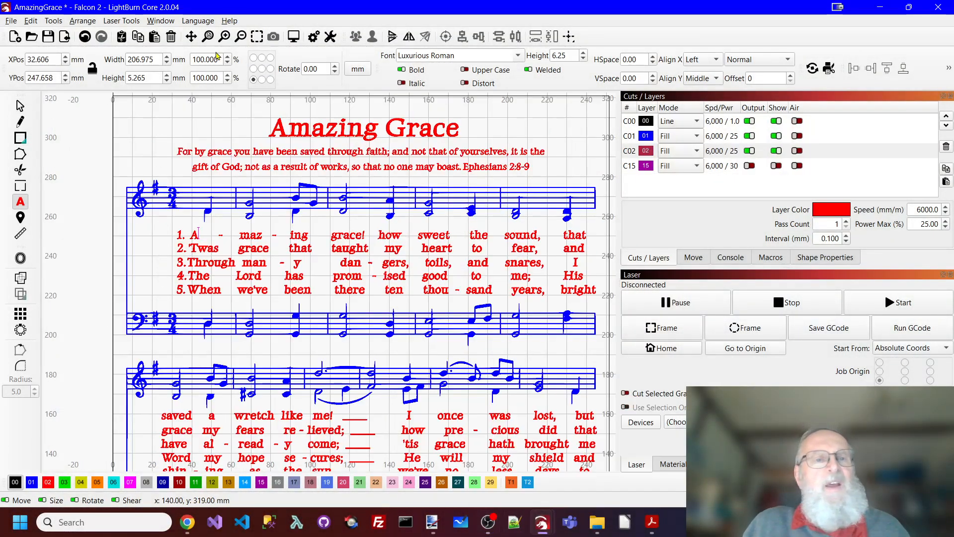
pyautogui.click(257, 36)
pyautogui.scroll(-2, 391, 174)
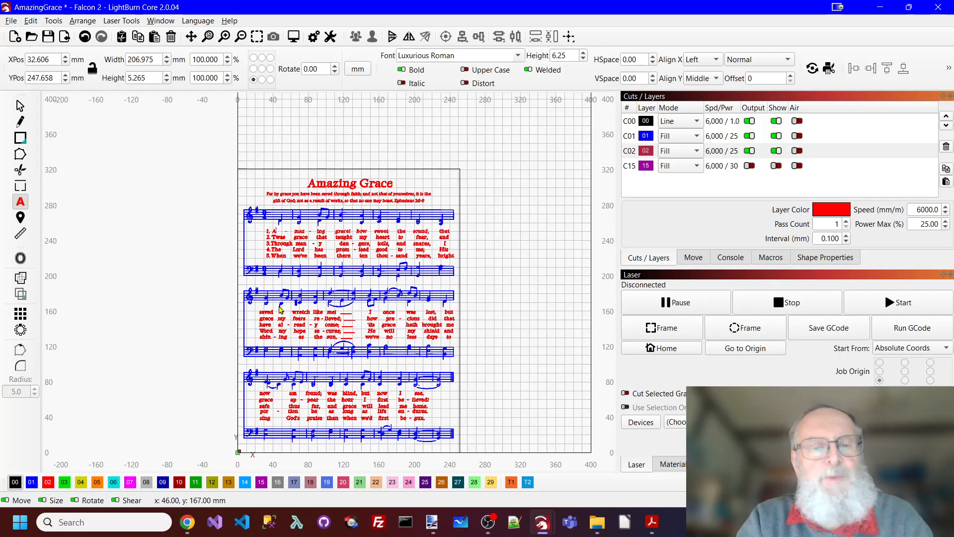
pyautogui.scroll(2, 365, 233)
pyautogui.scroll(3, 366, 233)
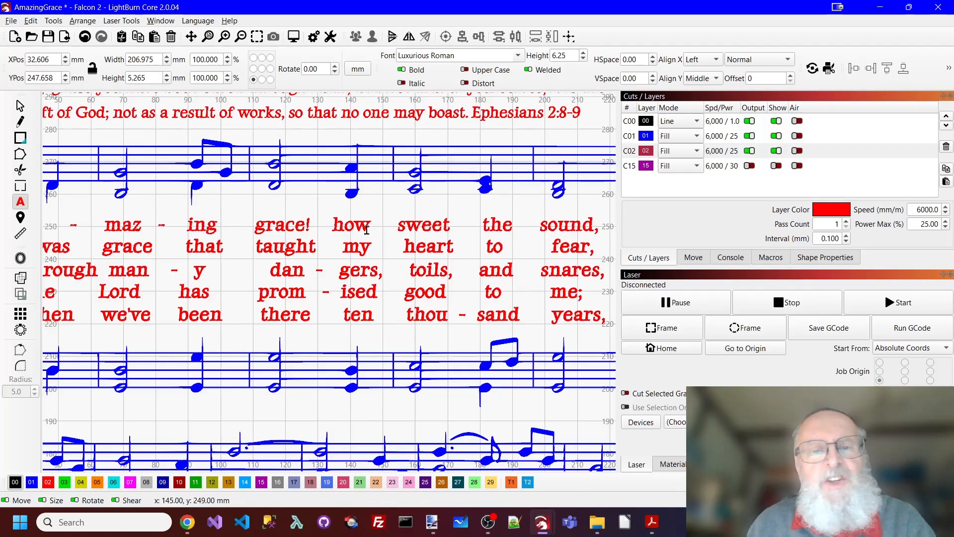
pyautogui.scroll(-3, 366, 229)
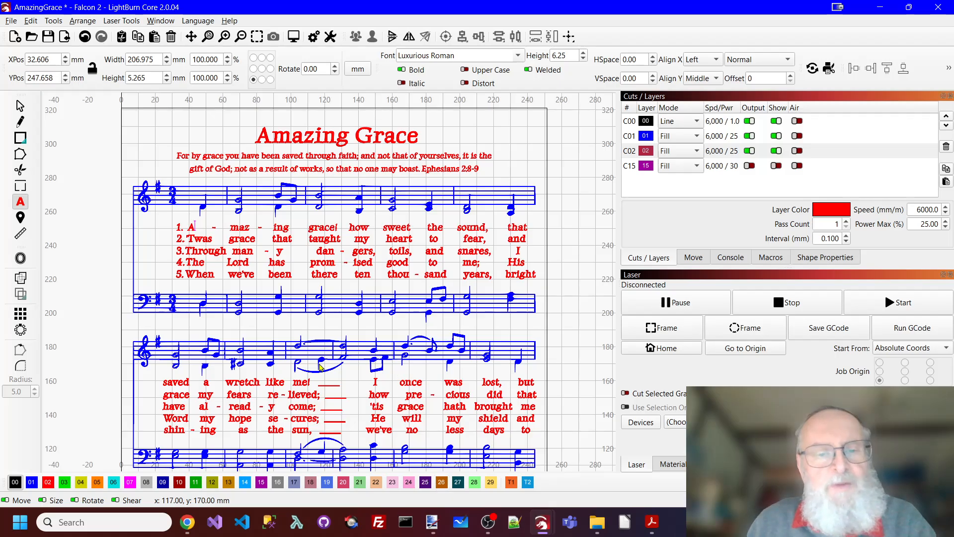
pyautogui.scroll(-1, 379, 339)
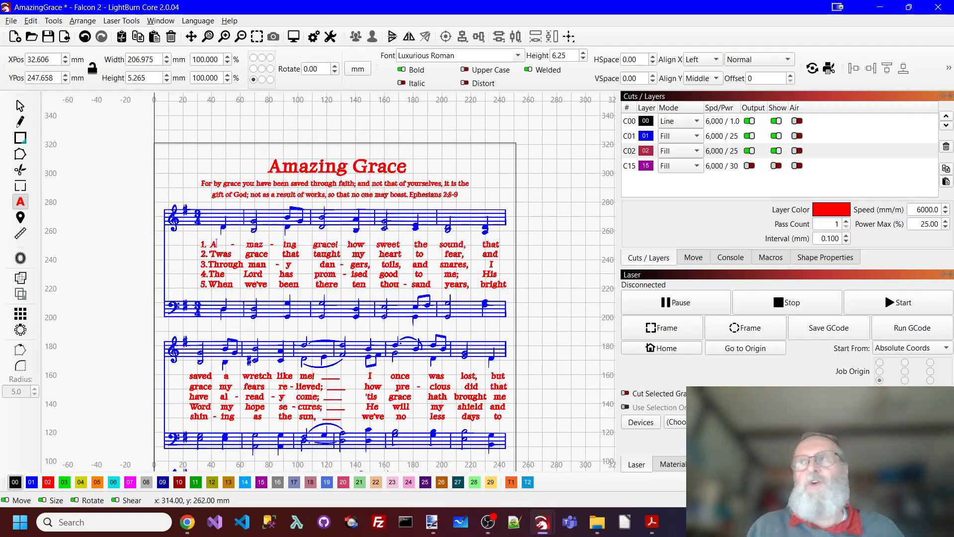